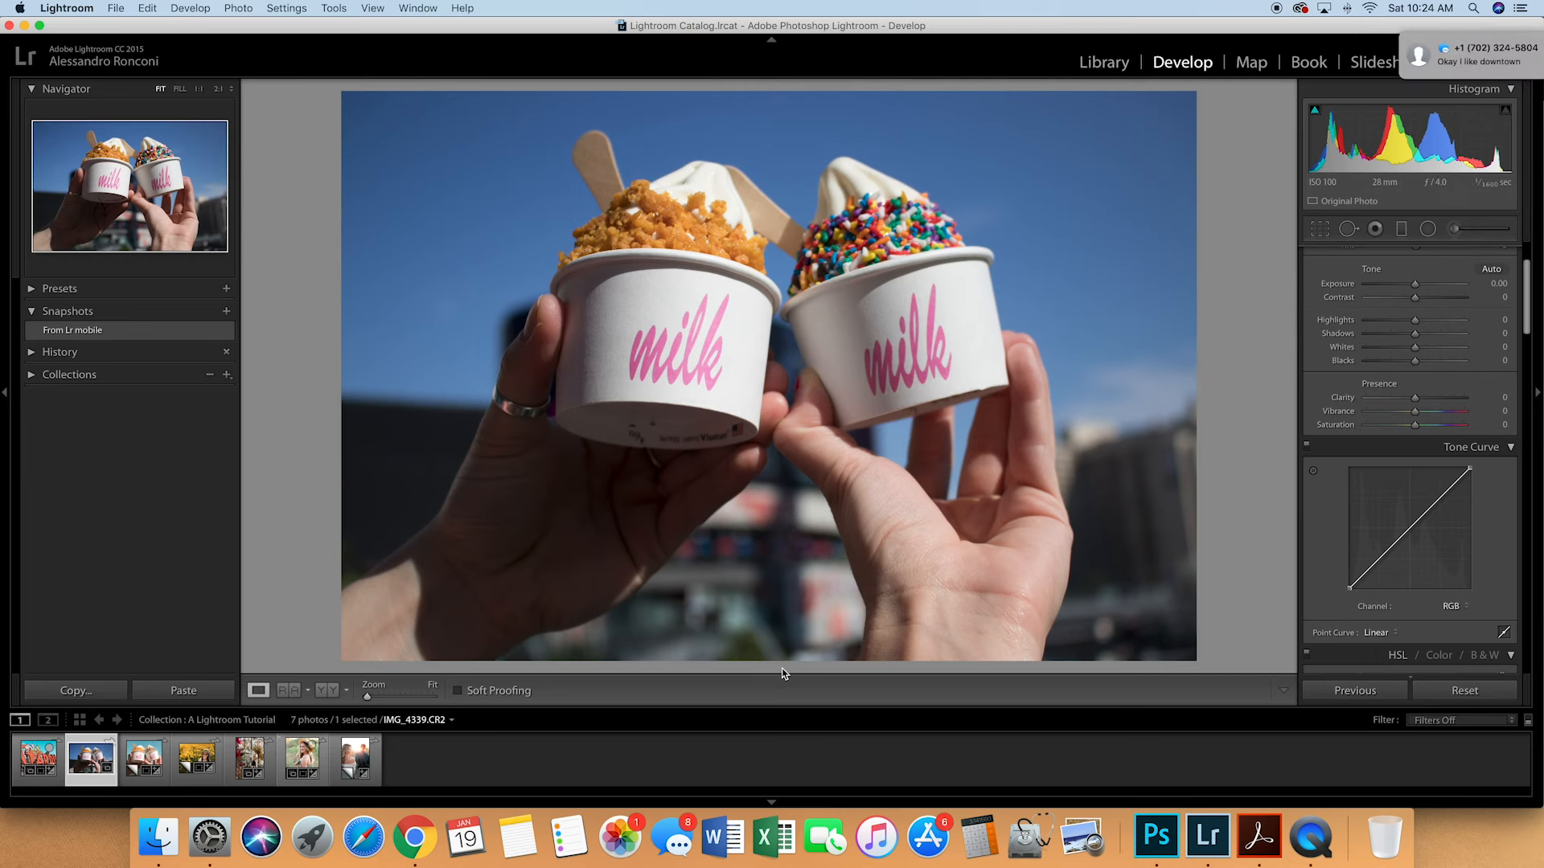
- Enable lens profile corrections on the unedited ice cream photo IMG_4339.CR2 and set its Upright transform to Auto
left_click(136, 763)
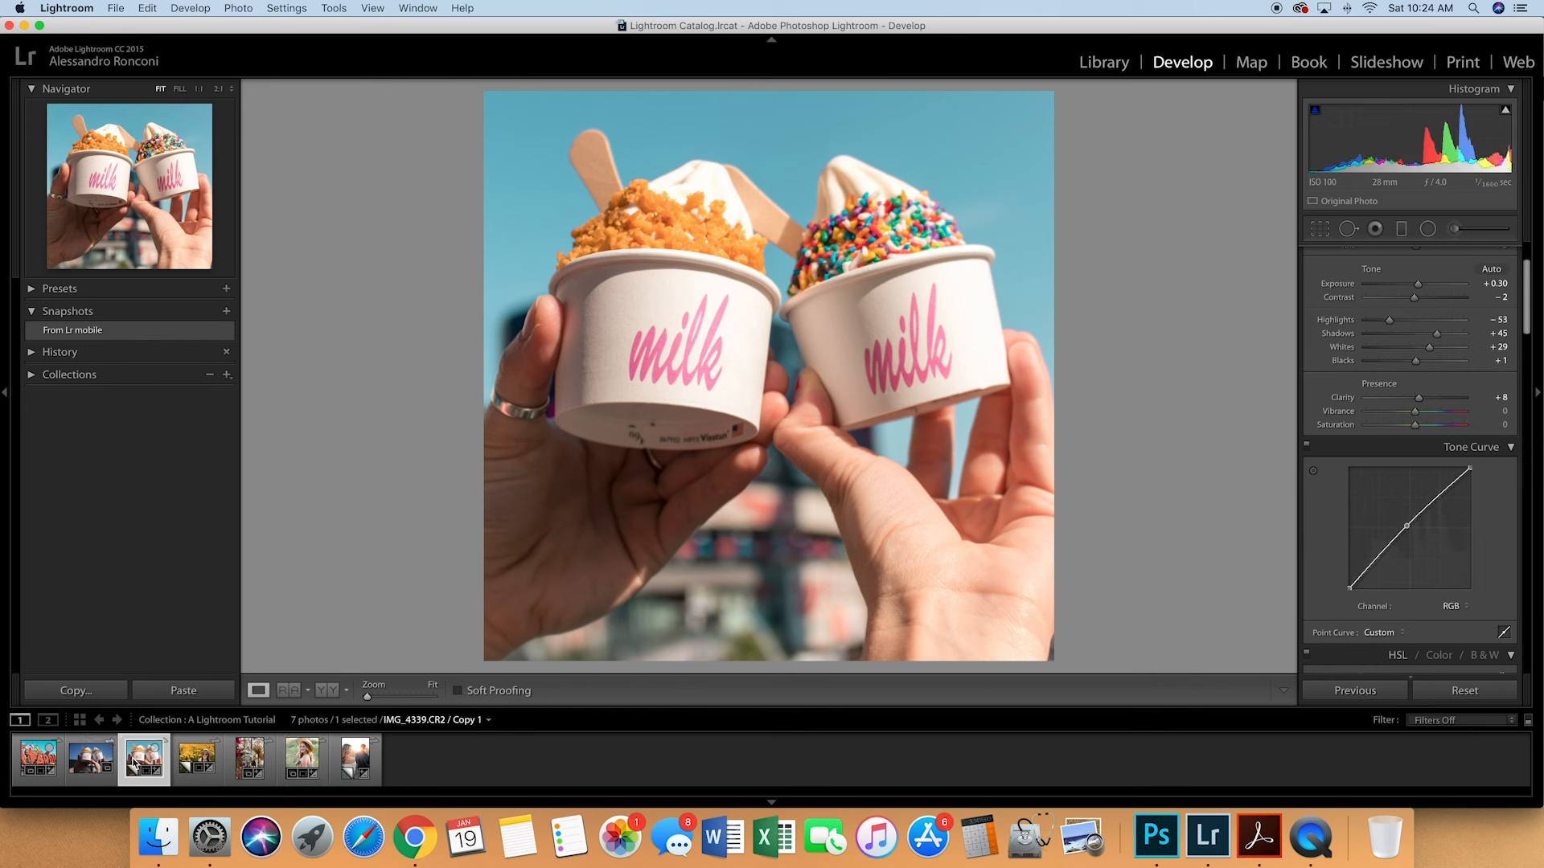
key("Left")
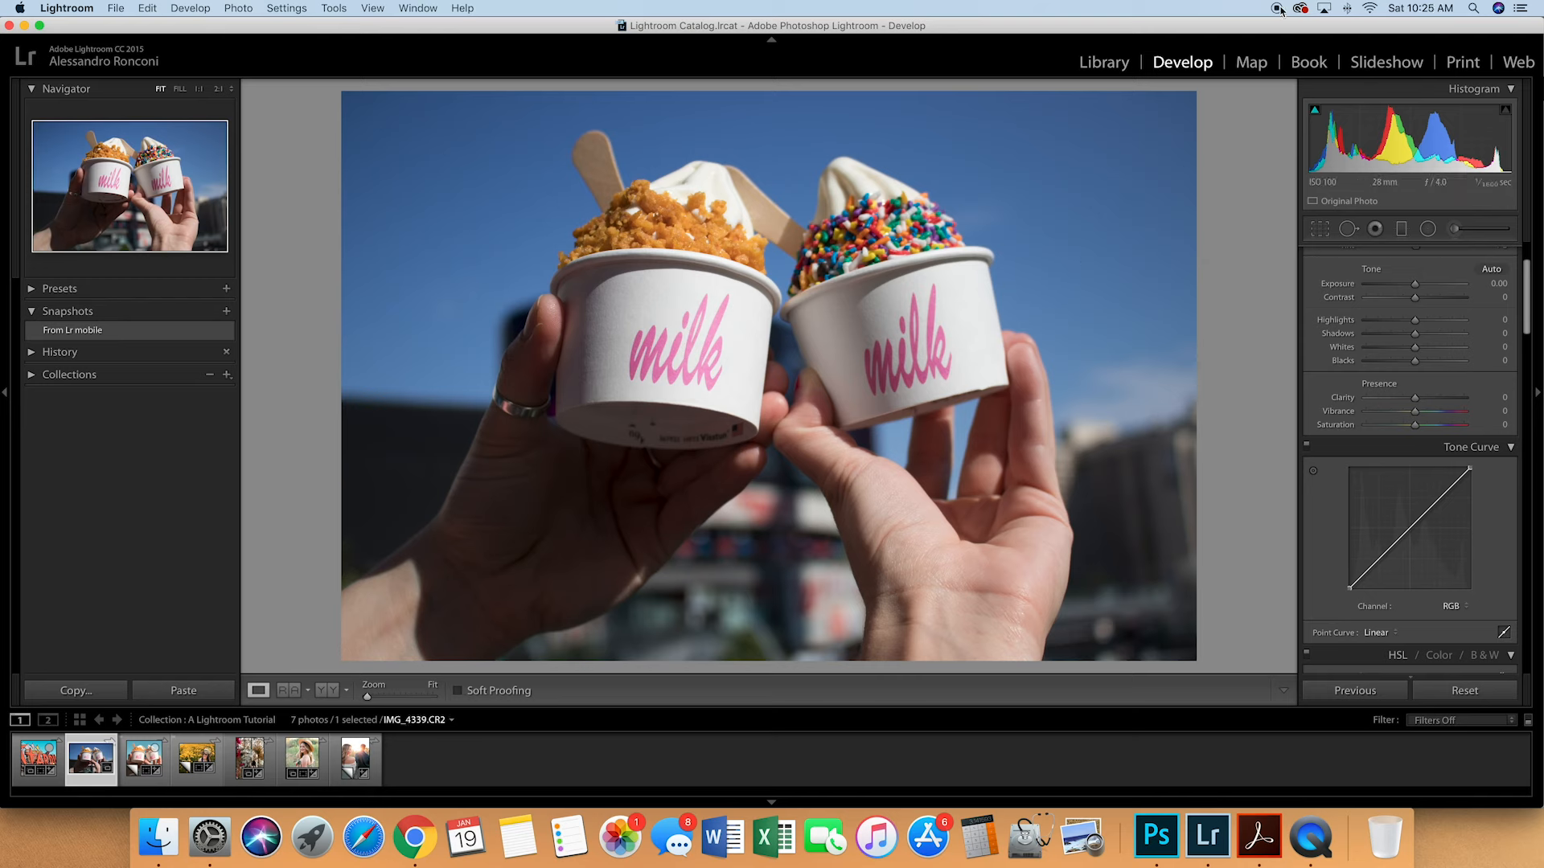
scroll(1451, 472, "down", 10)
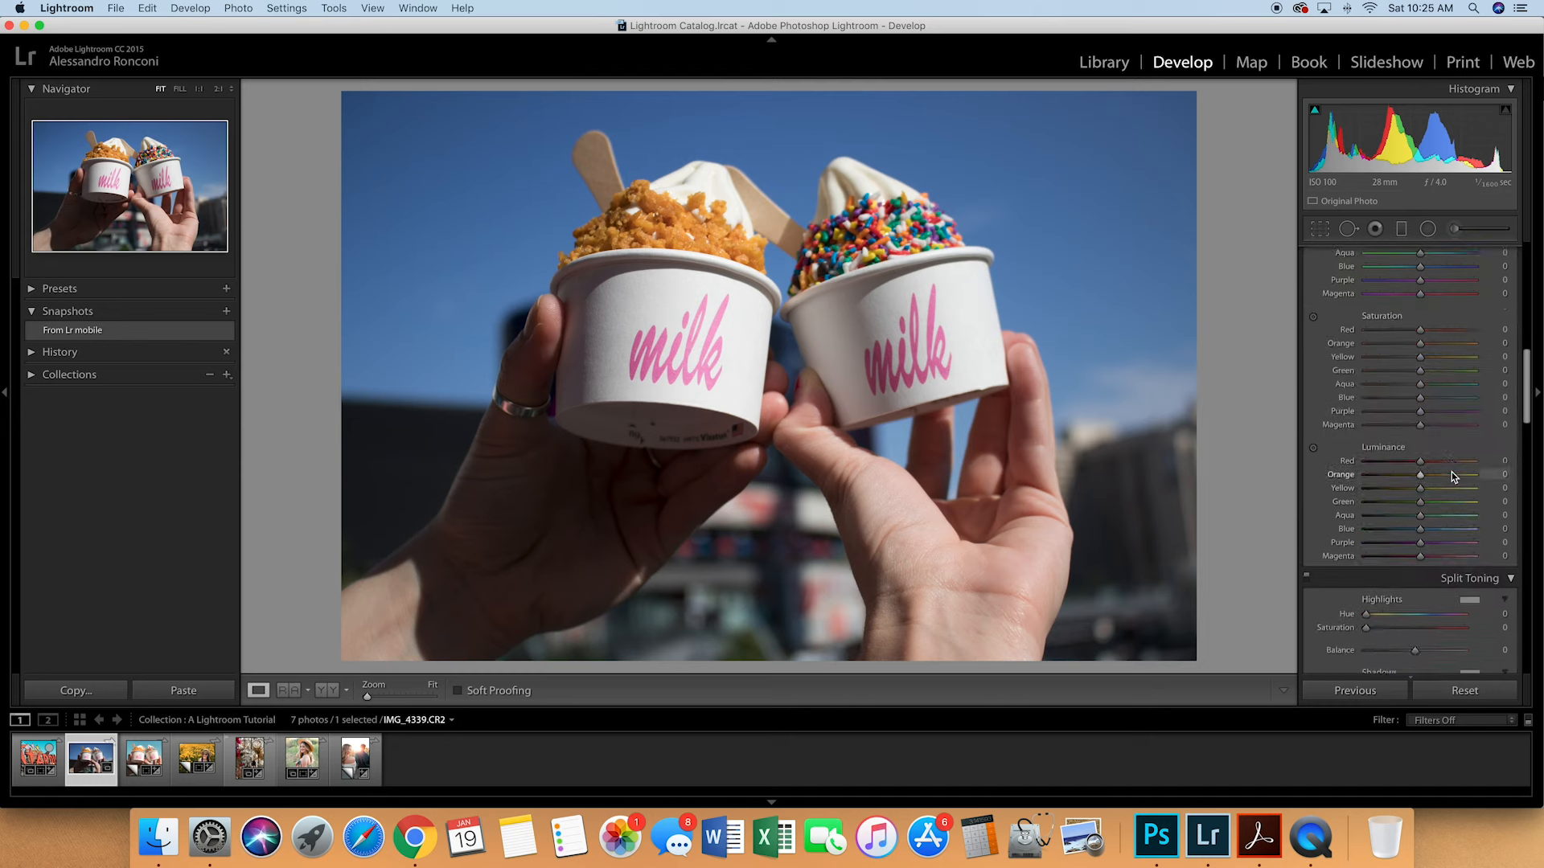
scroll(1451, 471, "down", 8)
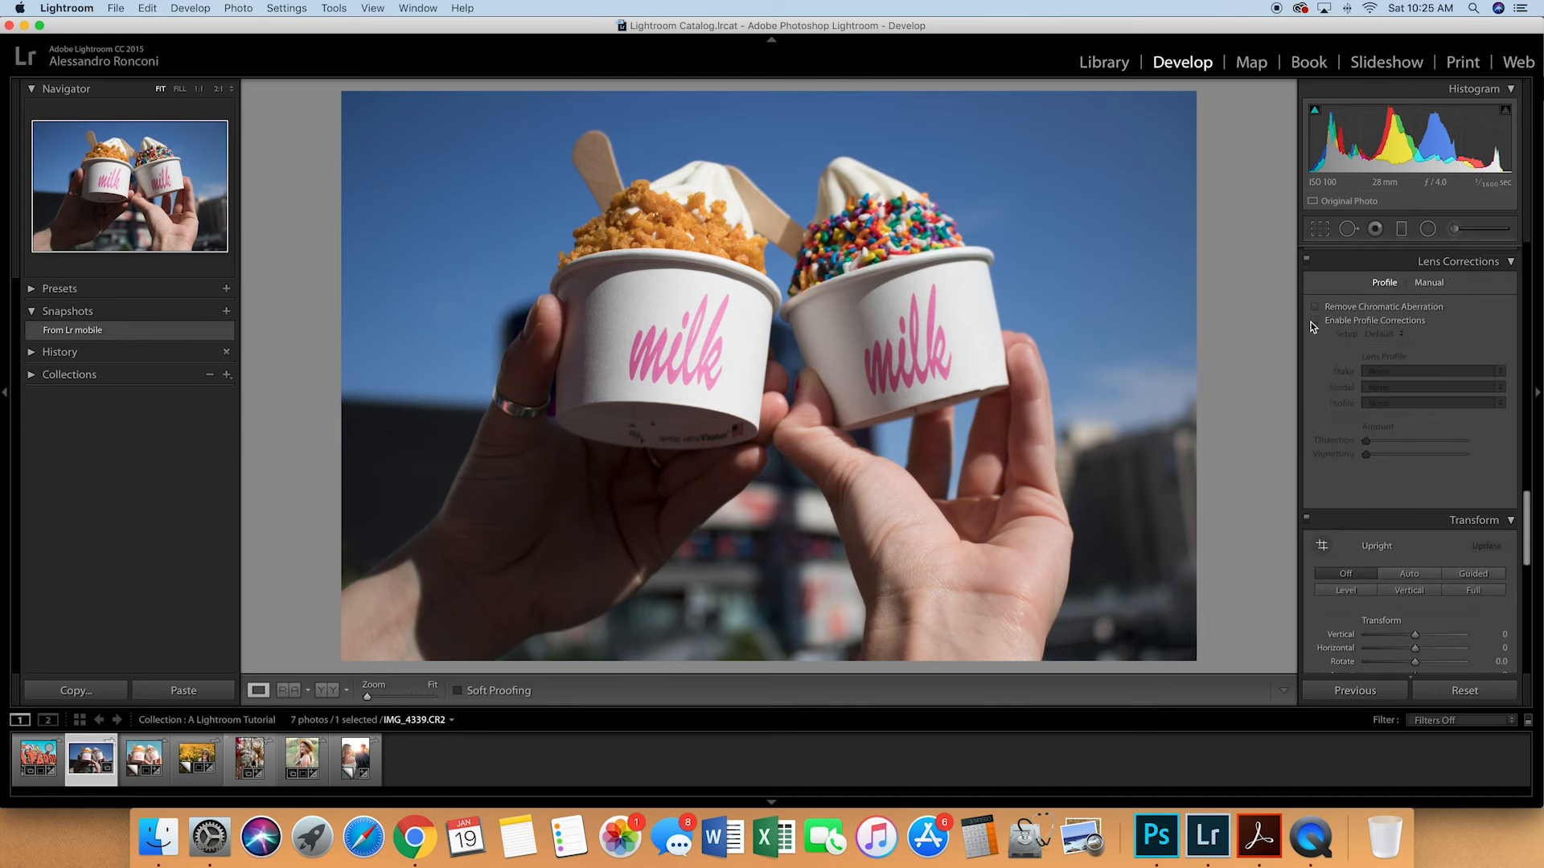
left_click(1314, 321)
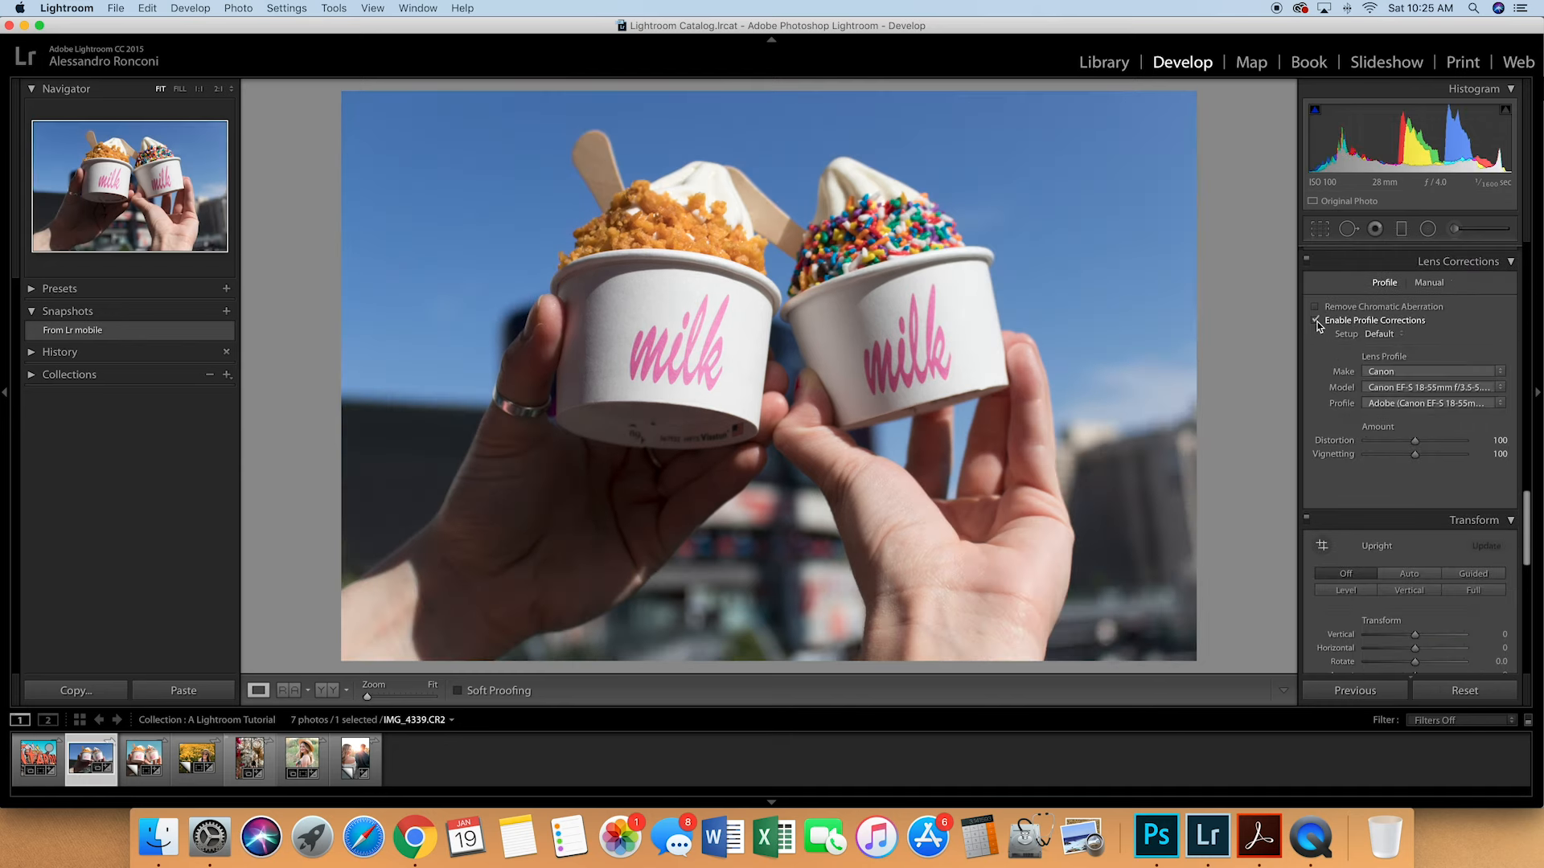
left_click(1315, 320)
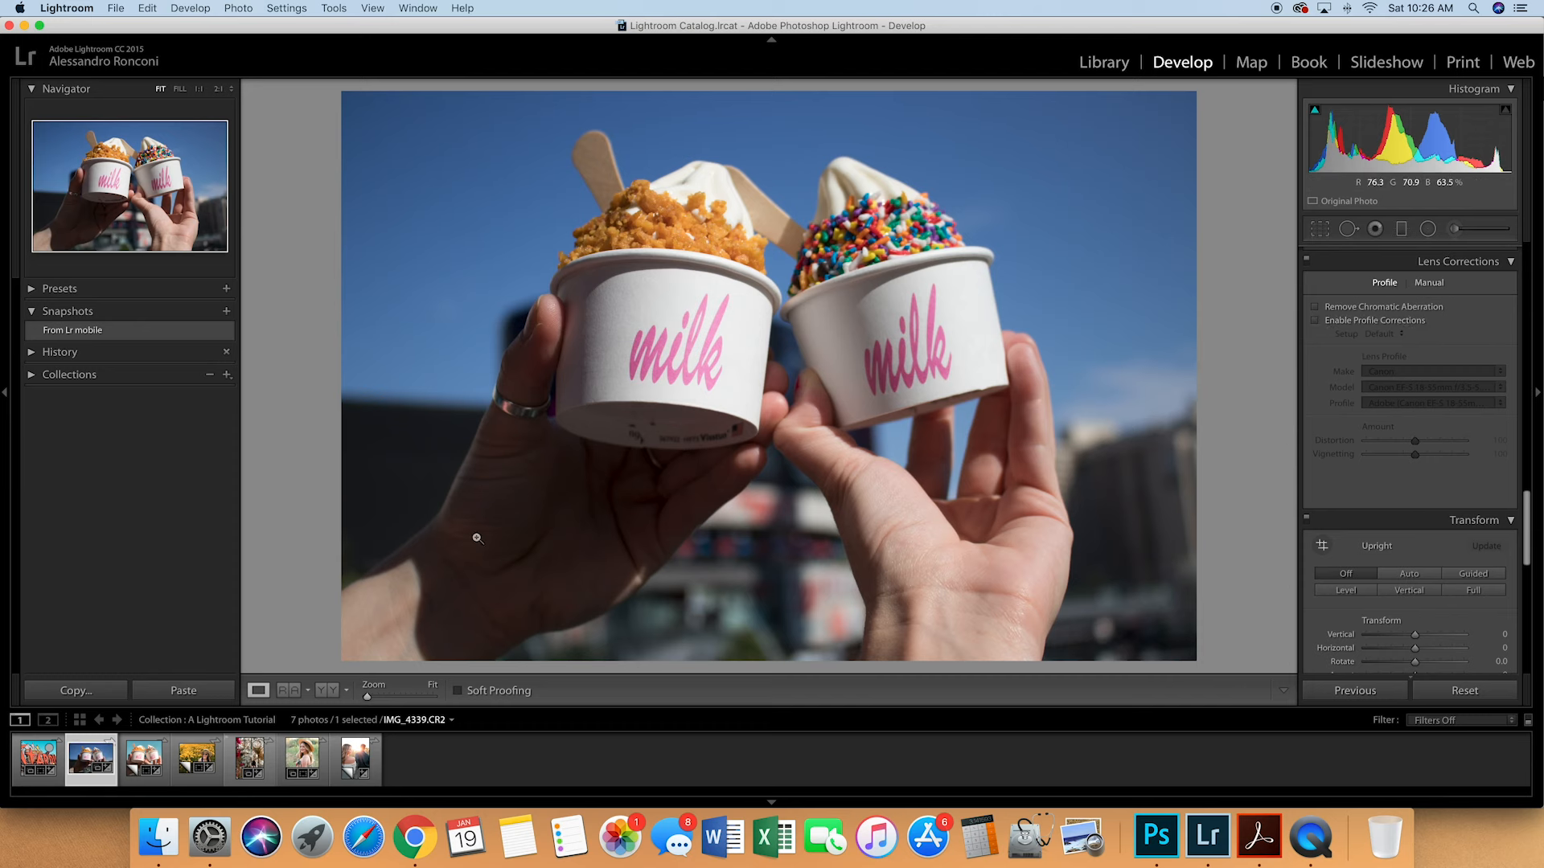
left_click(1315, 320)
scroll(1397, 457, "down", 3)
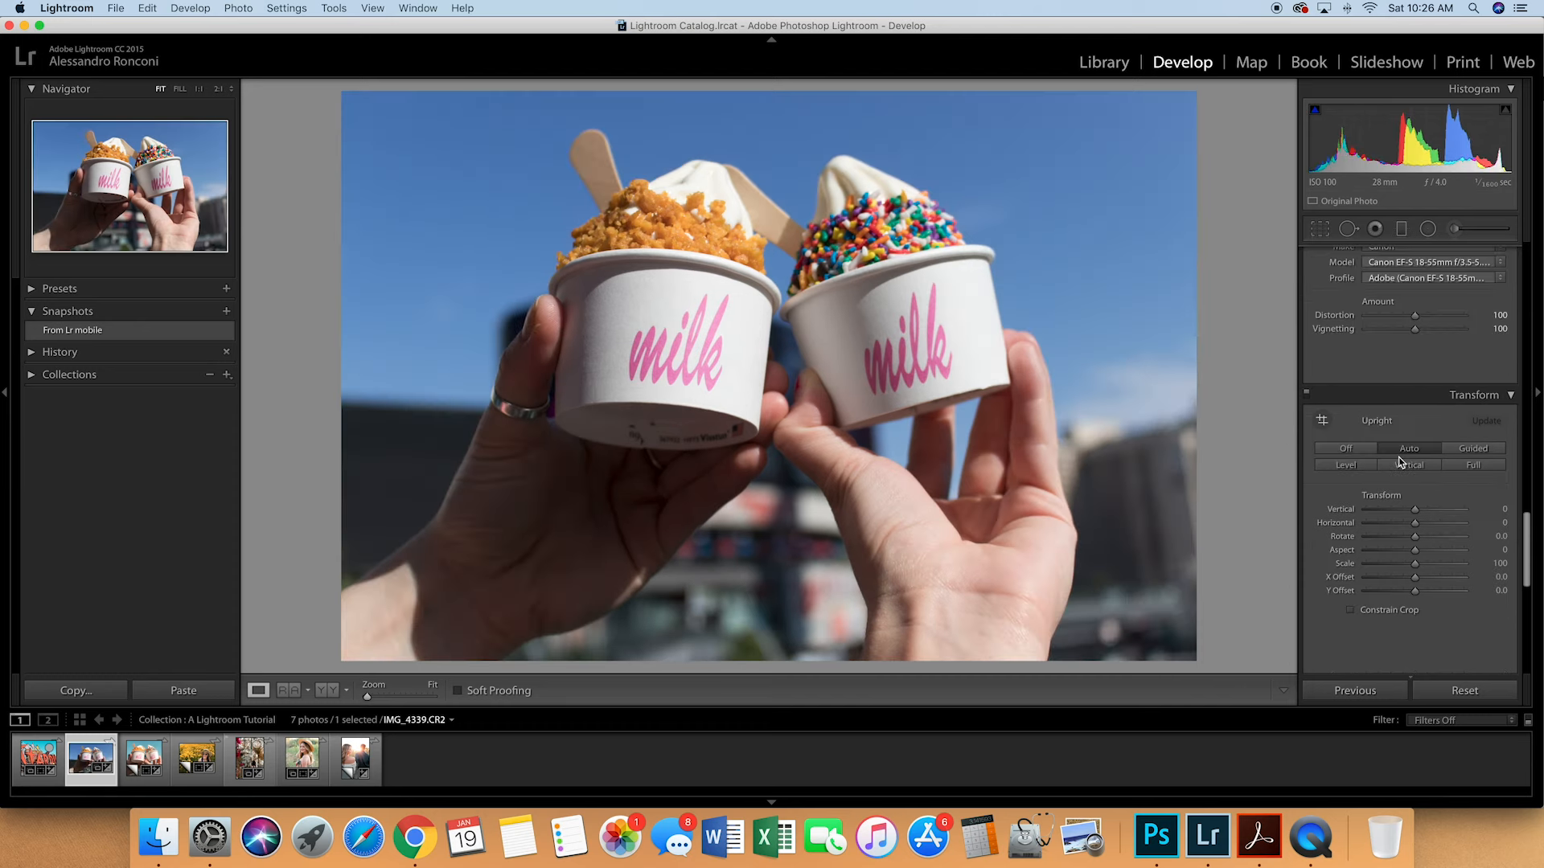
- Crop the photo to a square using a custom aspect ratio of 1080 x 1080
left_click(1319, 231)
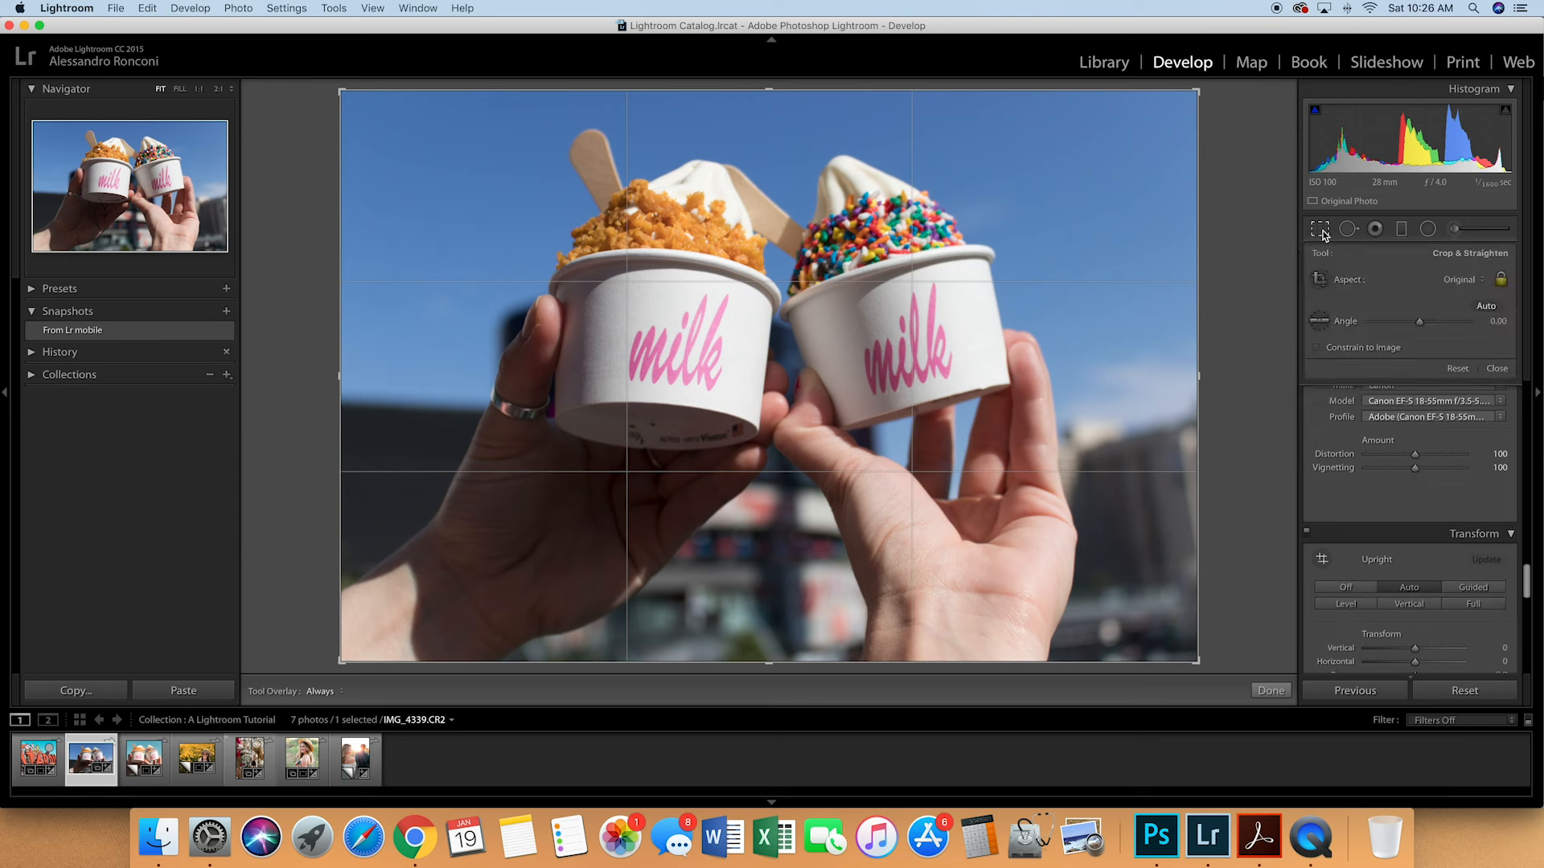
left_click(1454, 281)
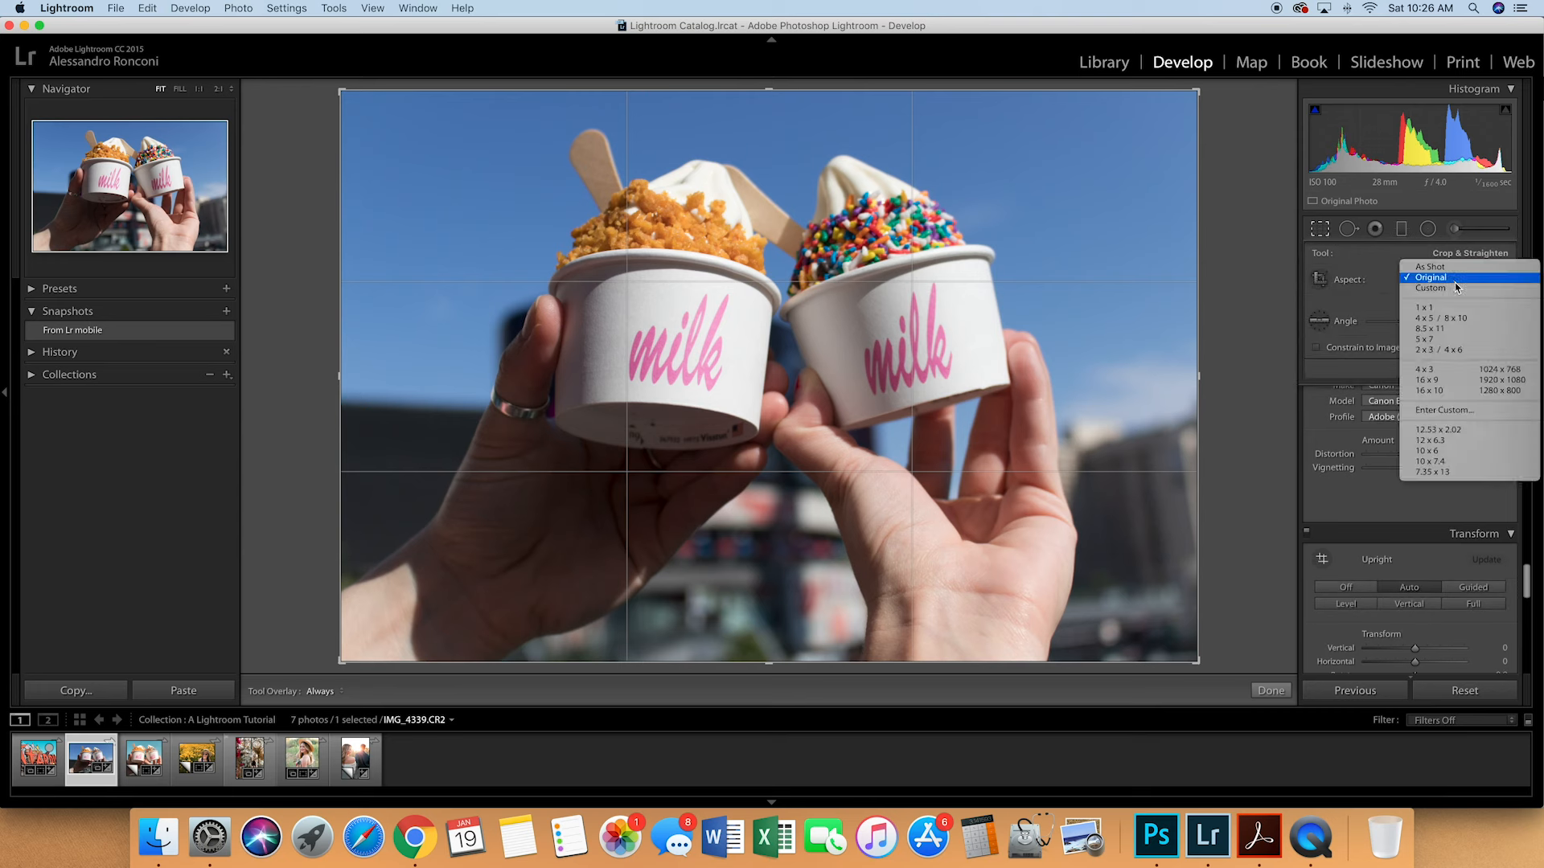
left_click(1470, 412)
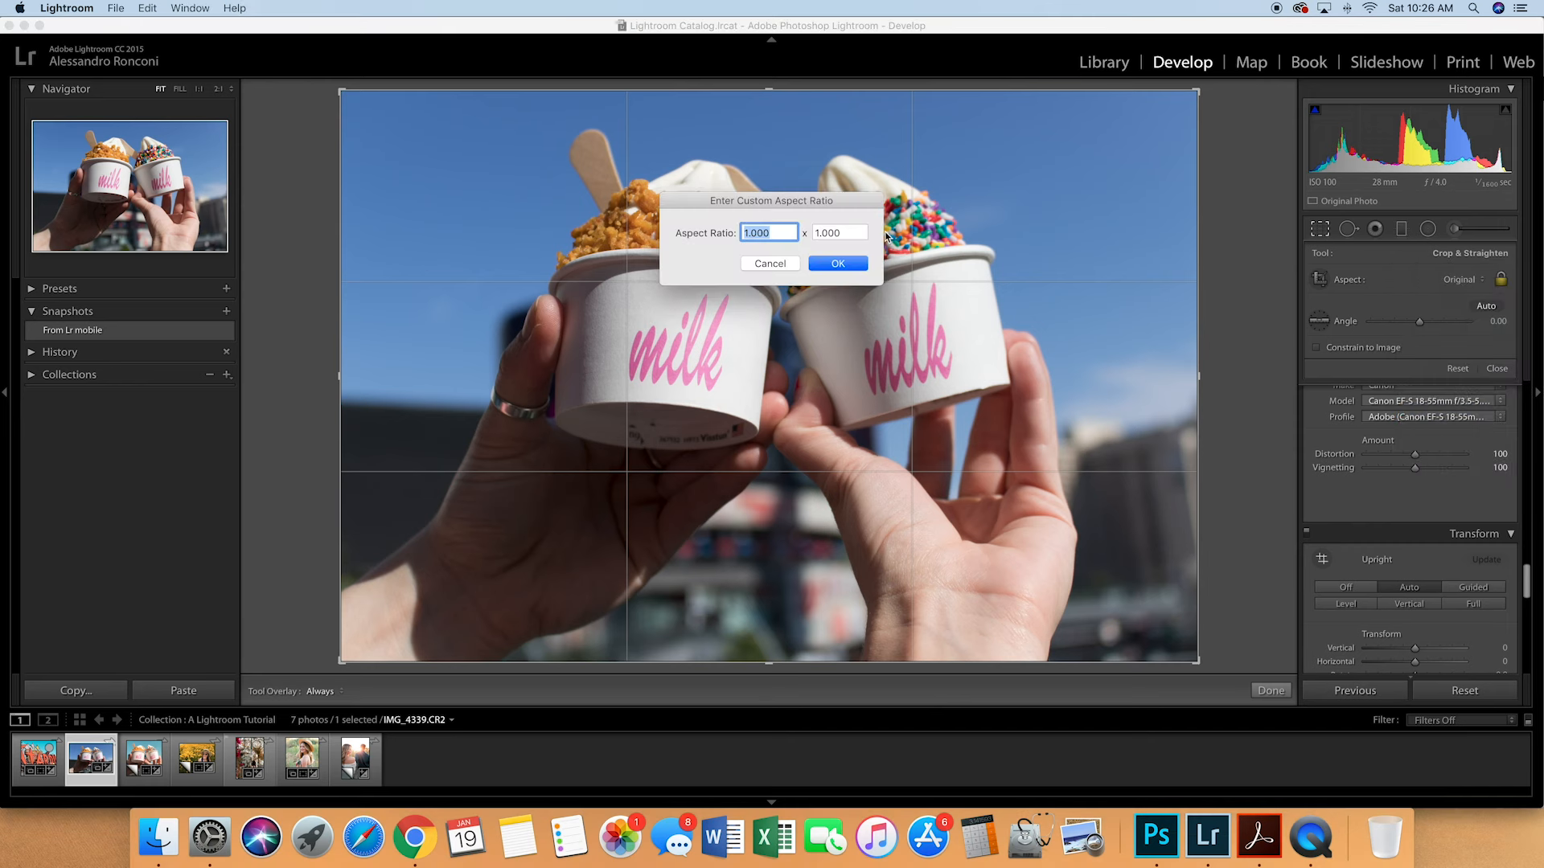
type("1080")
key("Tab")
type("1080")
key("Return")
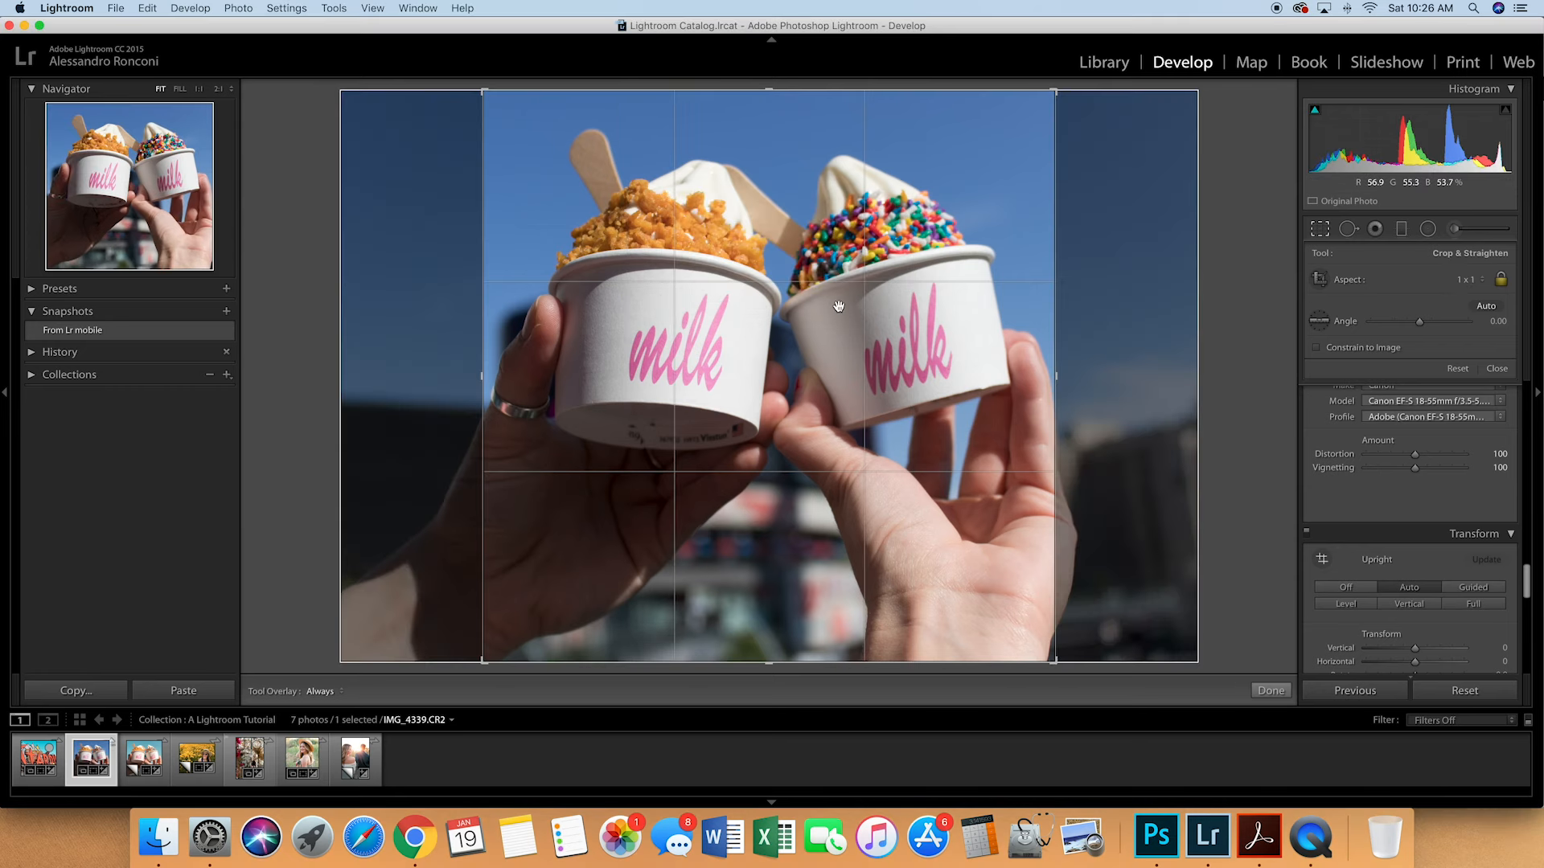
key("Return")
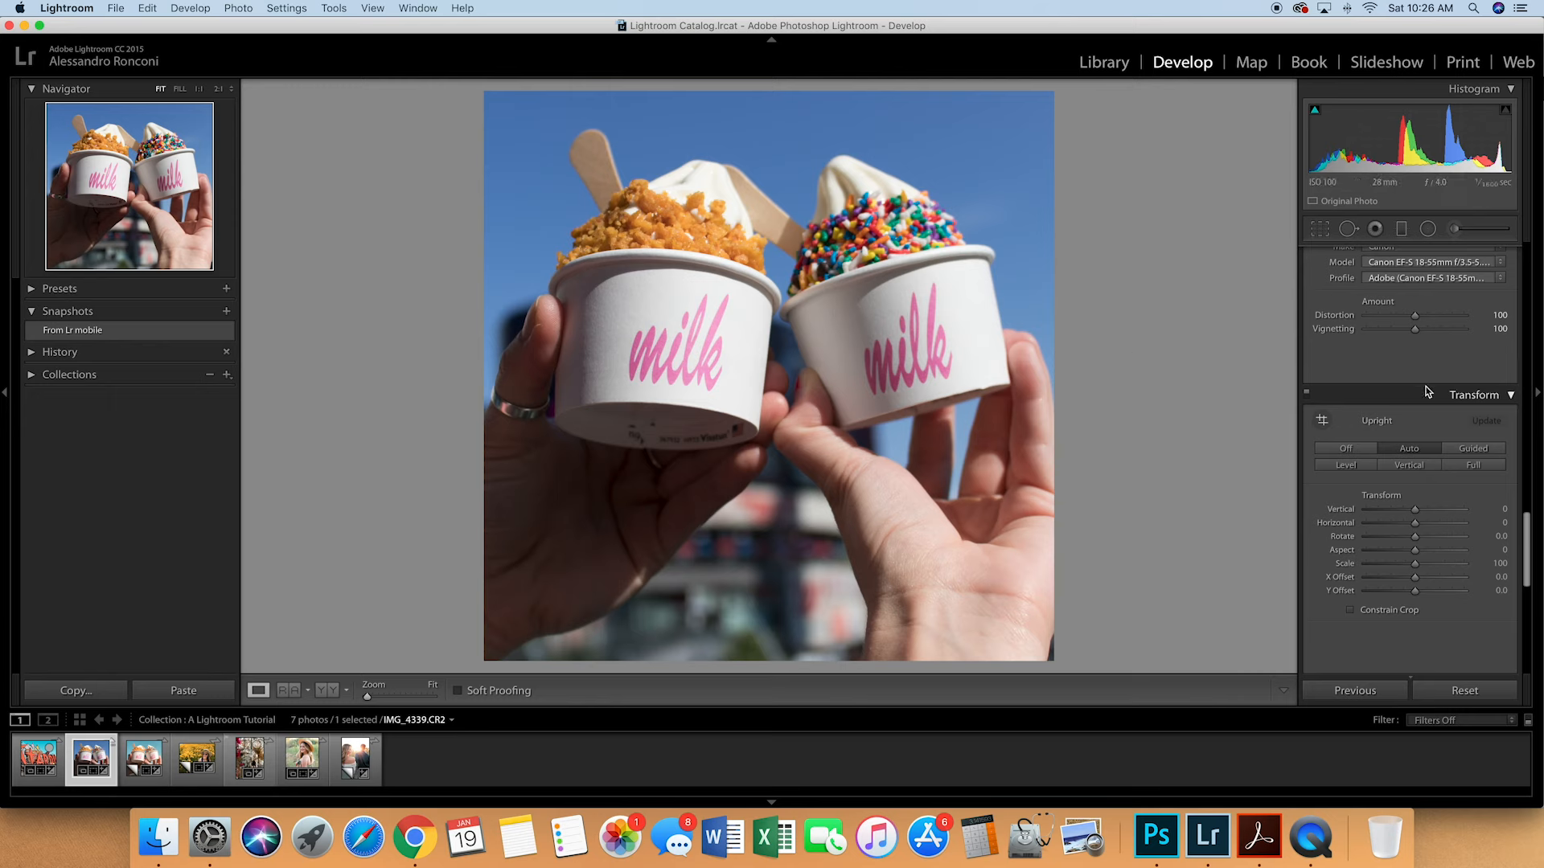
- Set the photo's Exposure to +0.30 and Highlights to −22
scroll(1427, 353, "up", 10)
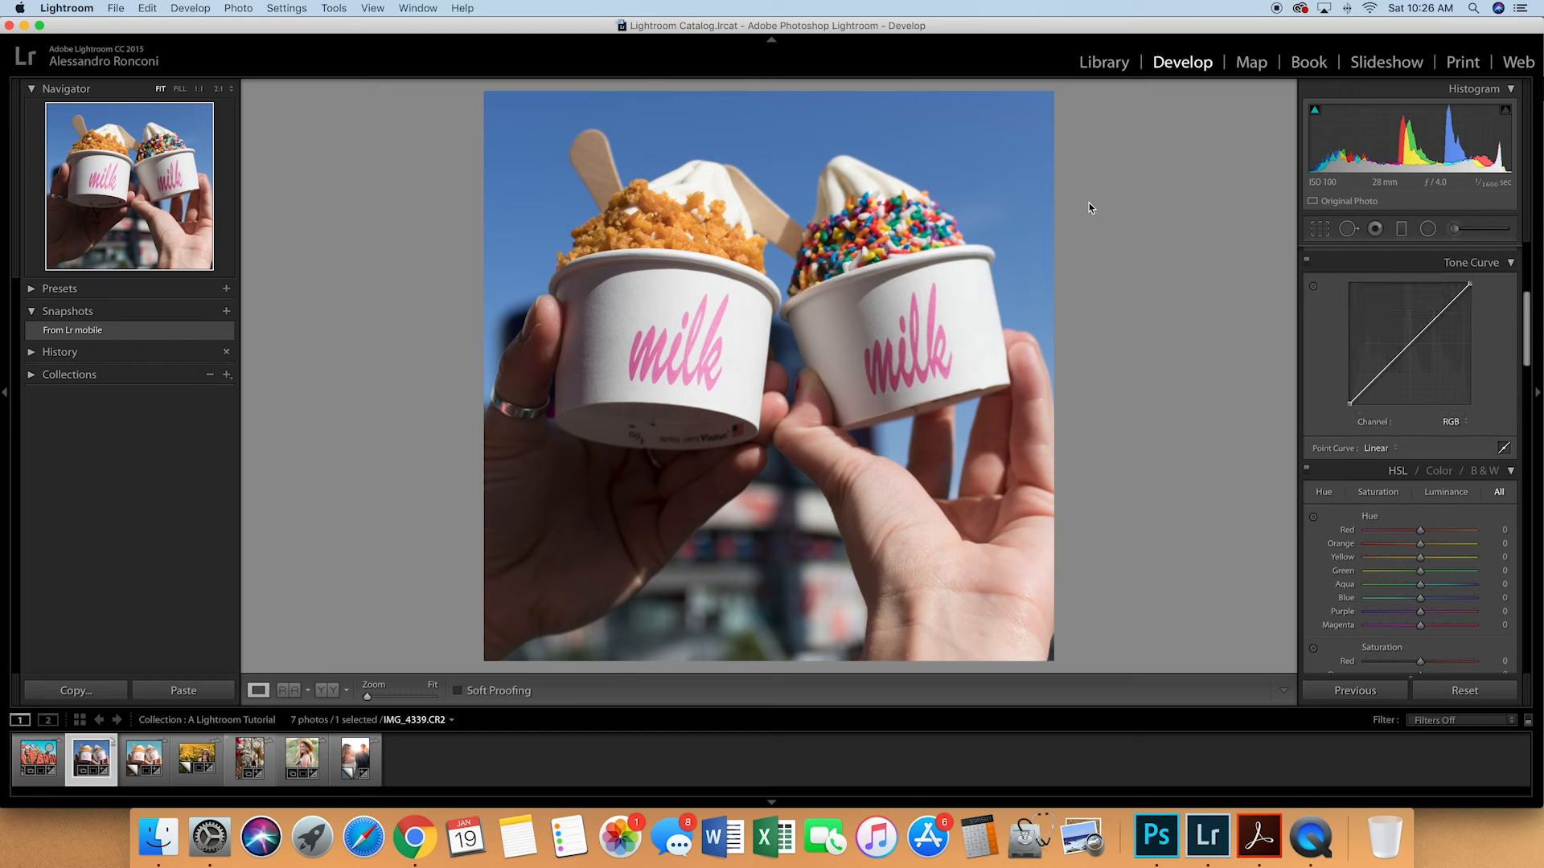
scroll(1362, 395, "up", 5)
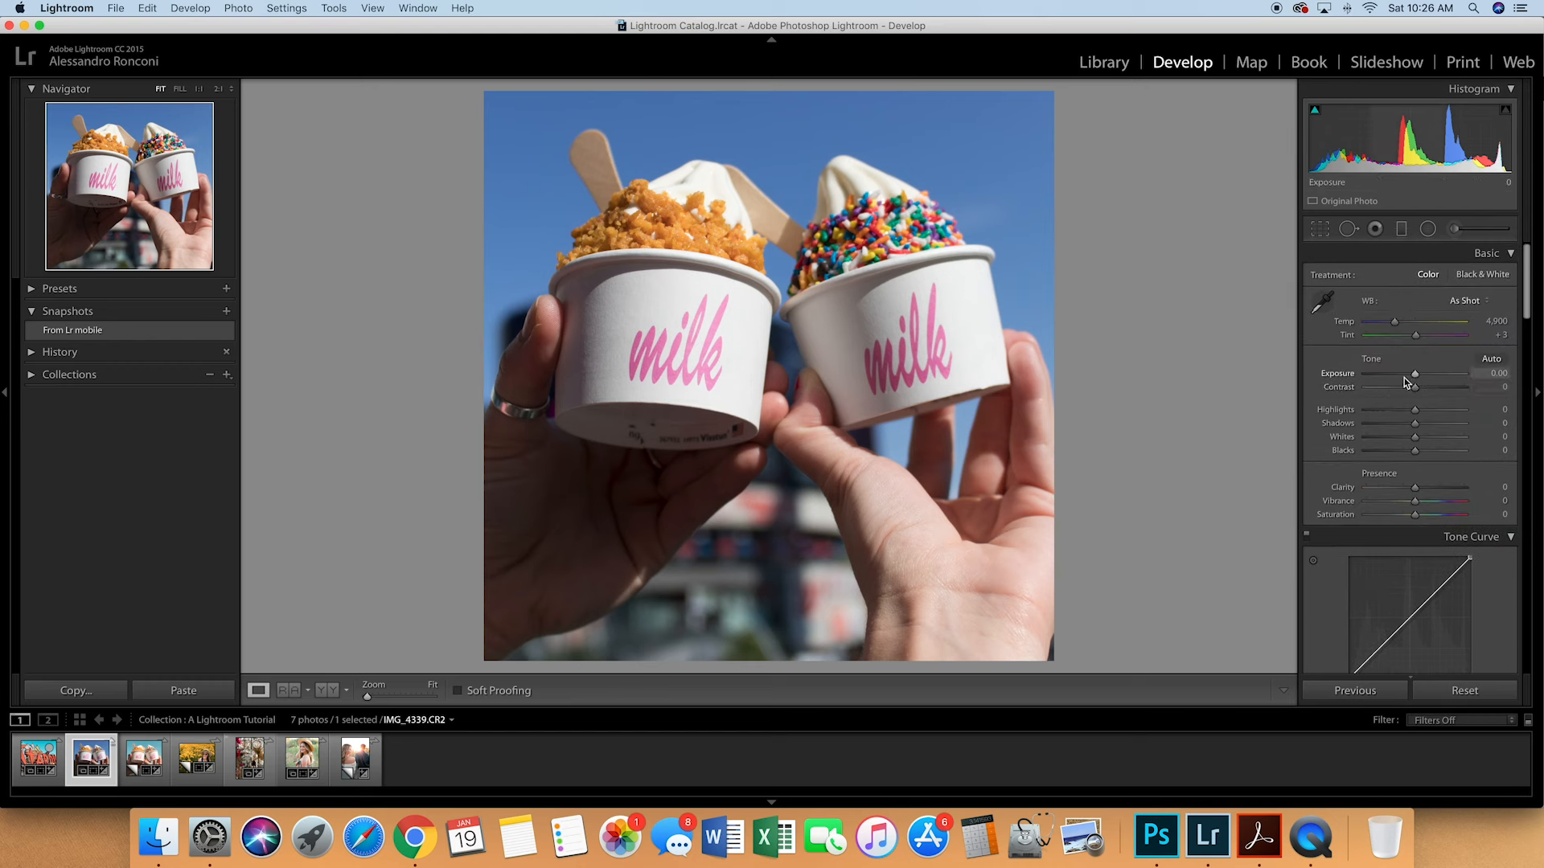
left_click_drag(1416, 378, 1420, 379)
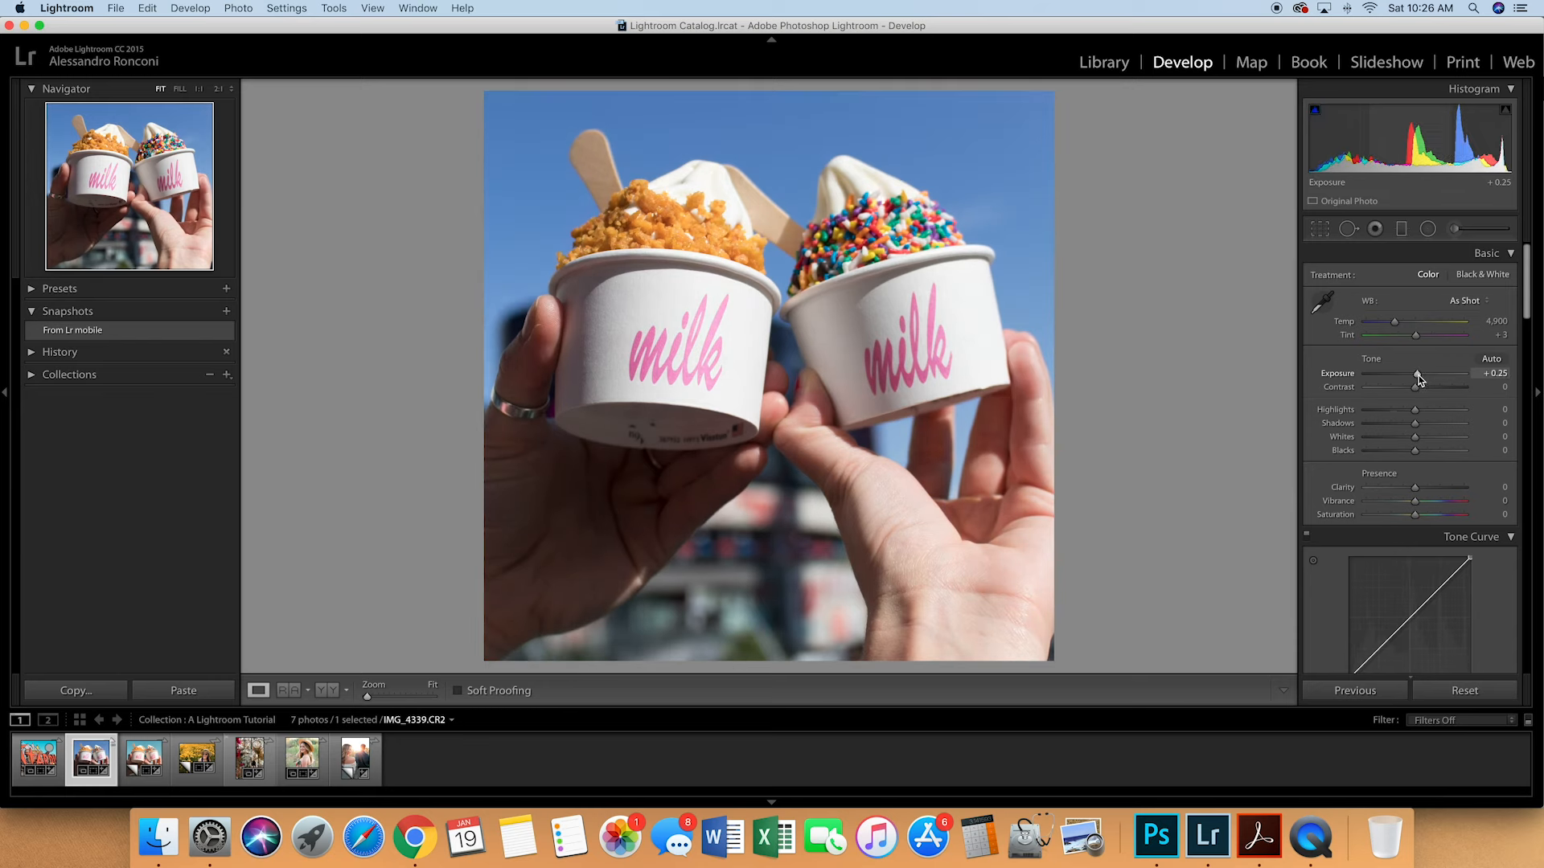
left_click_drag(1418, 379, 1472, 433)
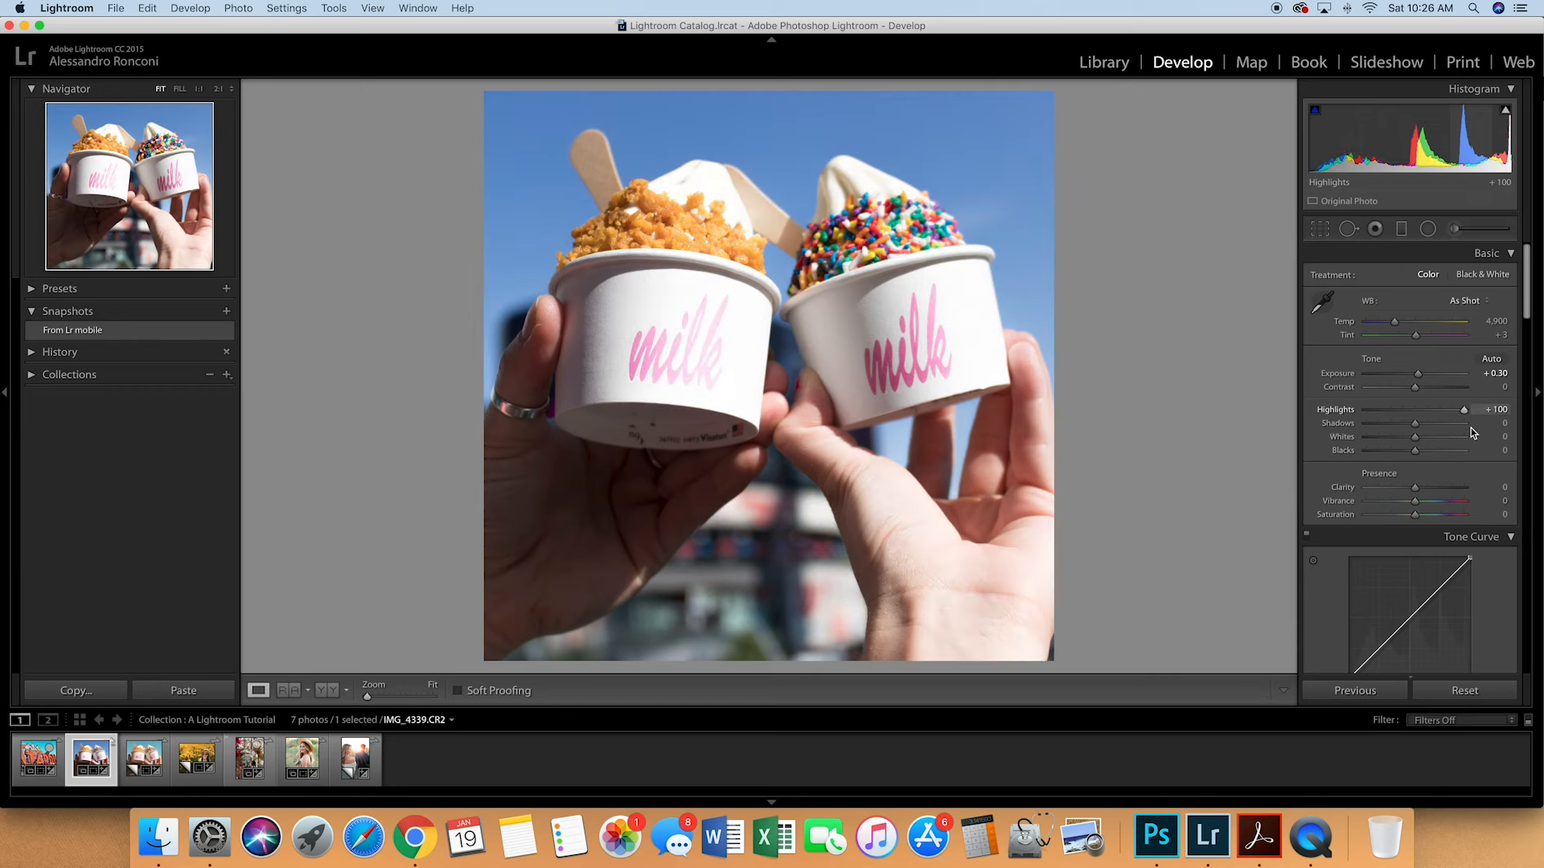
left_click_drag(1473, 427, 1404, 429)
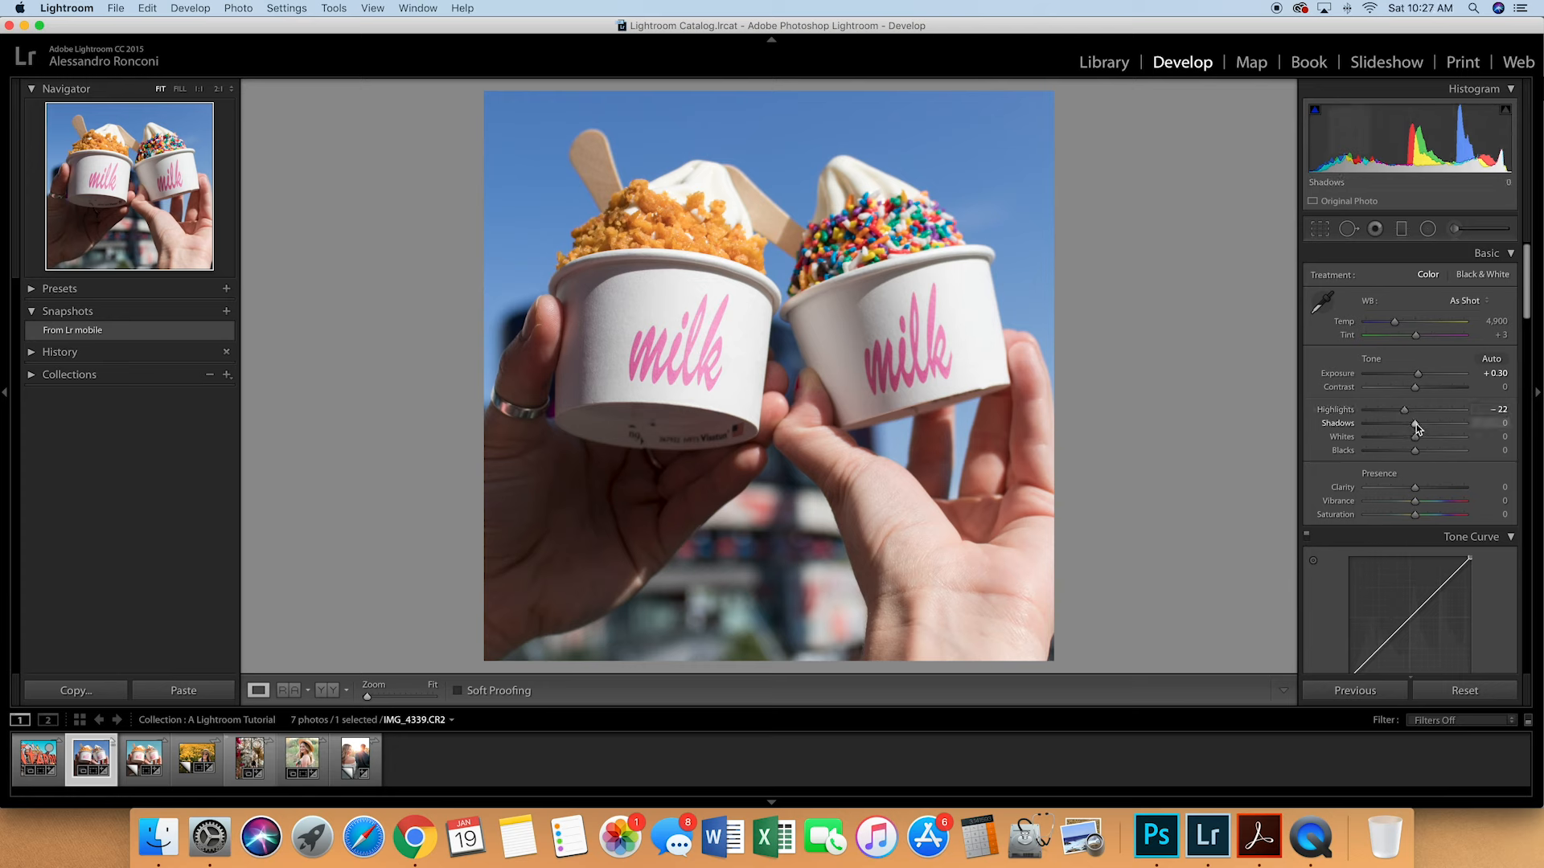
- Set Shadows to +100 and Whites to +17, and warm the white balance temperature to 5,454
left_click_drag(1416, 423, 1474, 430)
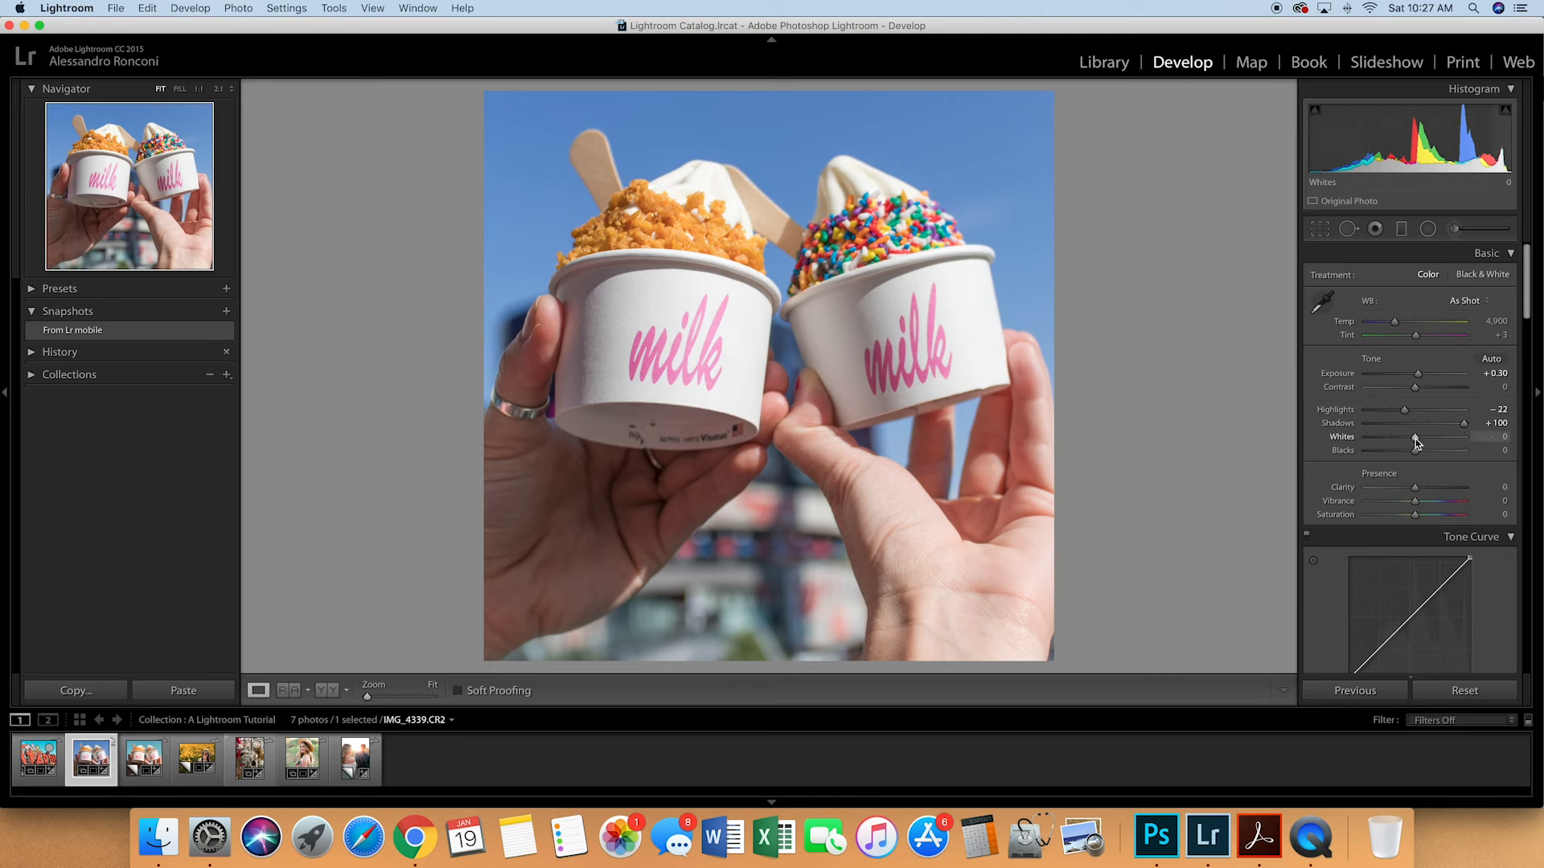
left_click_drag(1415, 438, 1416, 453)
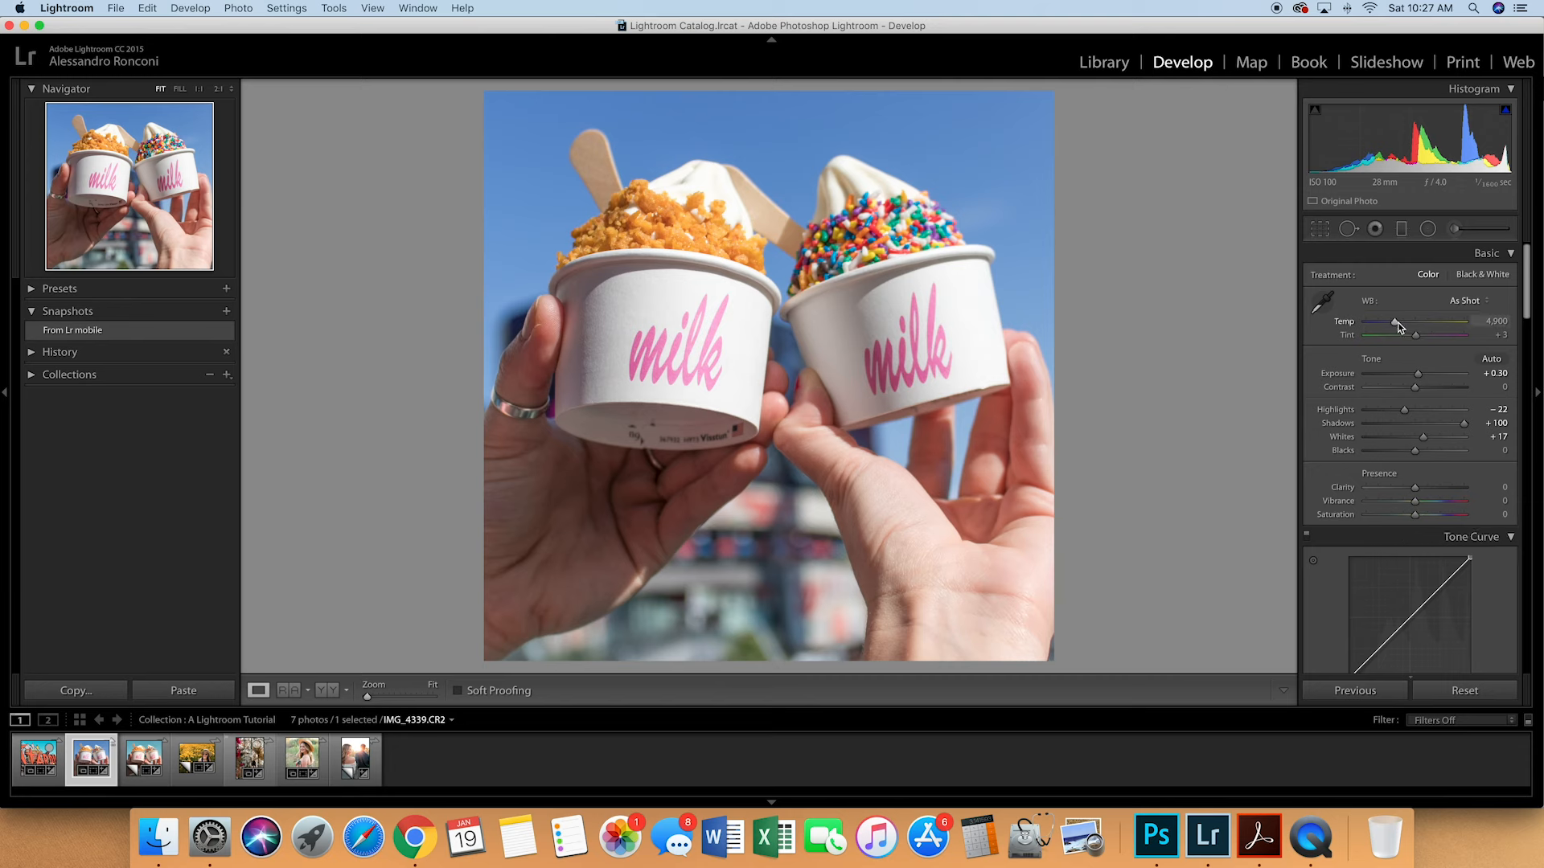
left_click_drag(1397, 322, 1402, 321)
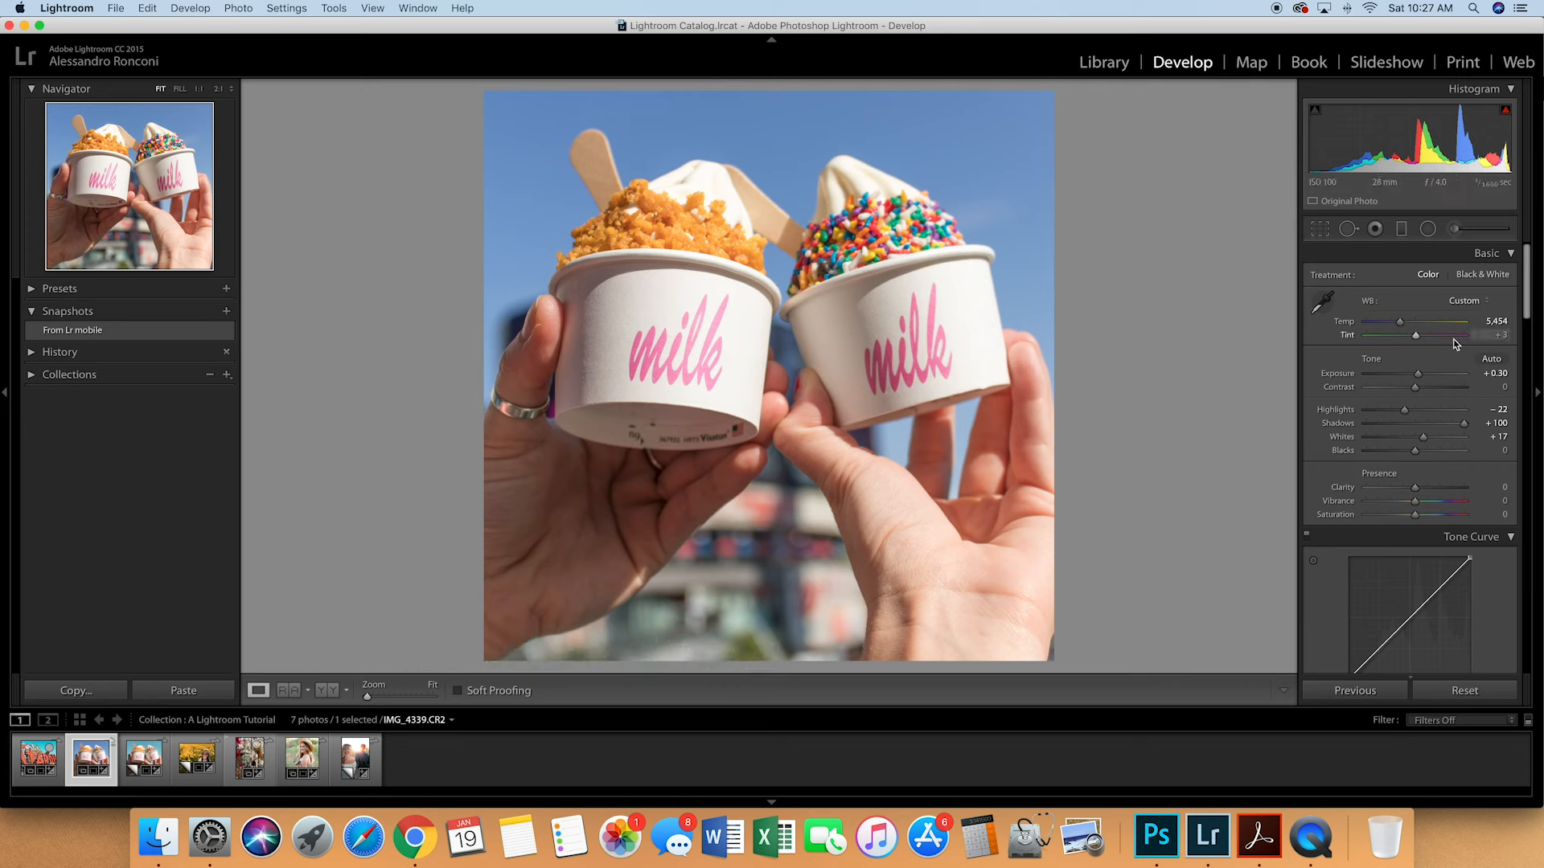
- Add a midpoint to the RGB tone curve, raise it slightly, and compare the photo with the curve off and on
scroll(1419, 342, "down", 2)
scroll(1418, 341, "down", 5)
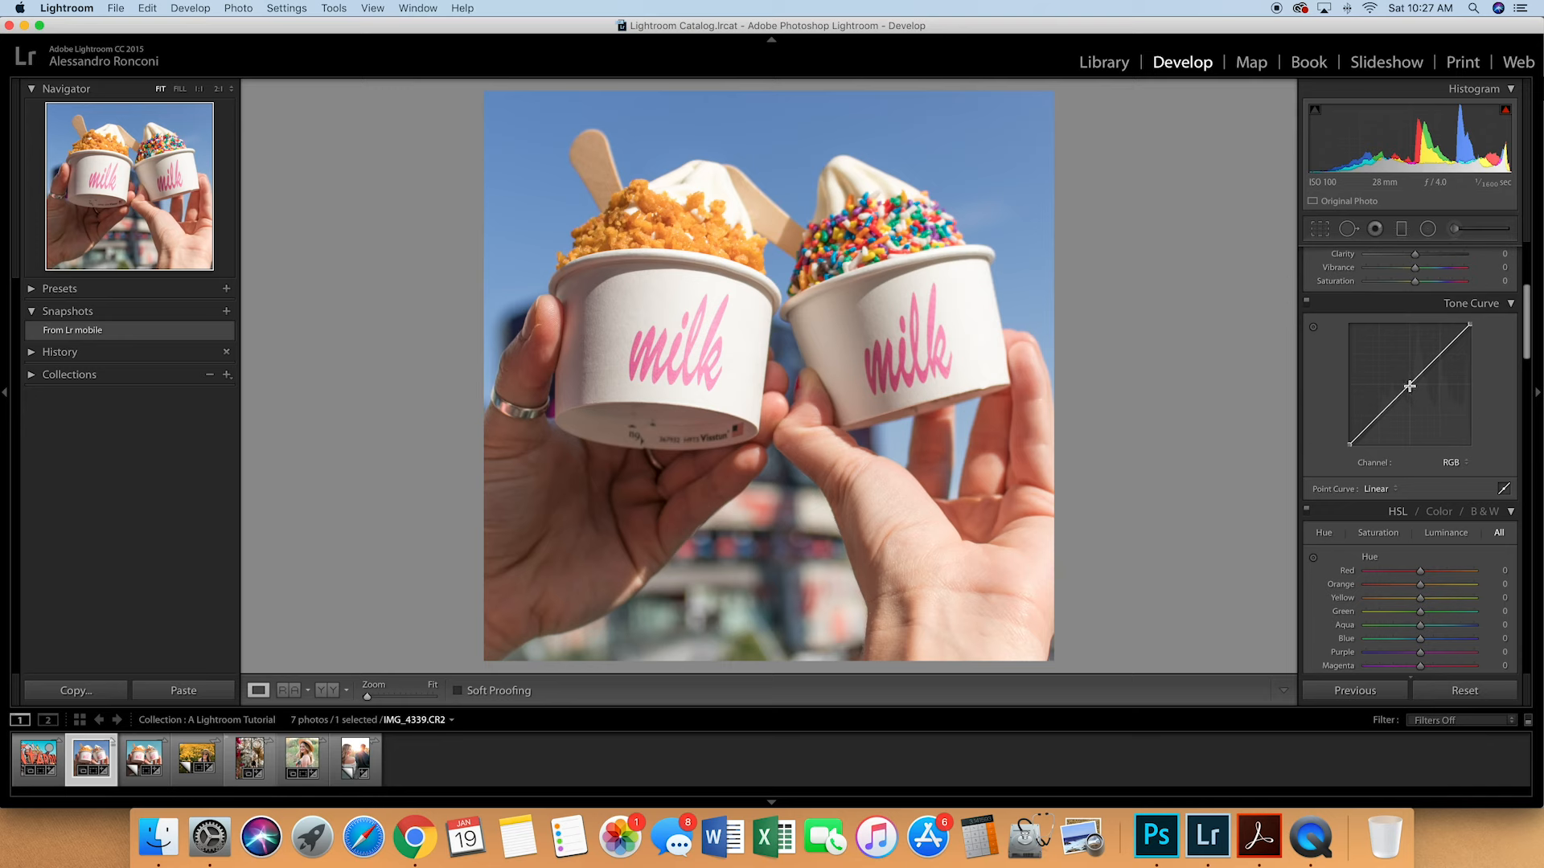
left_click(1409, 386)
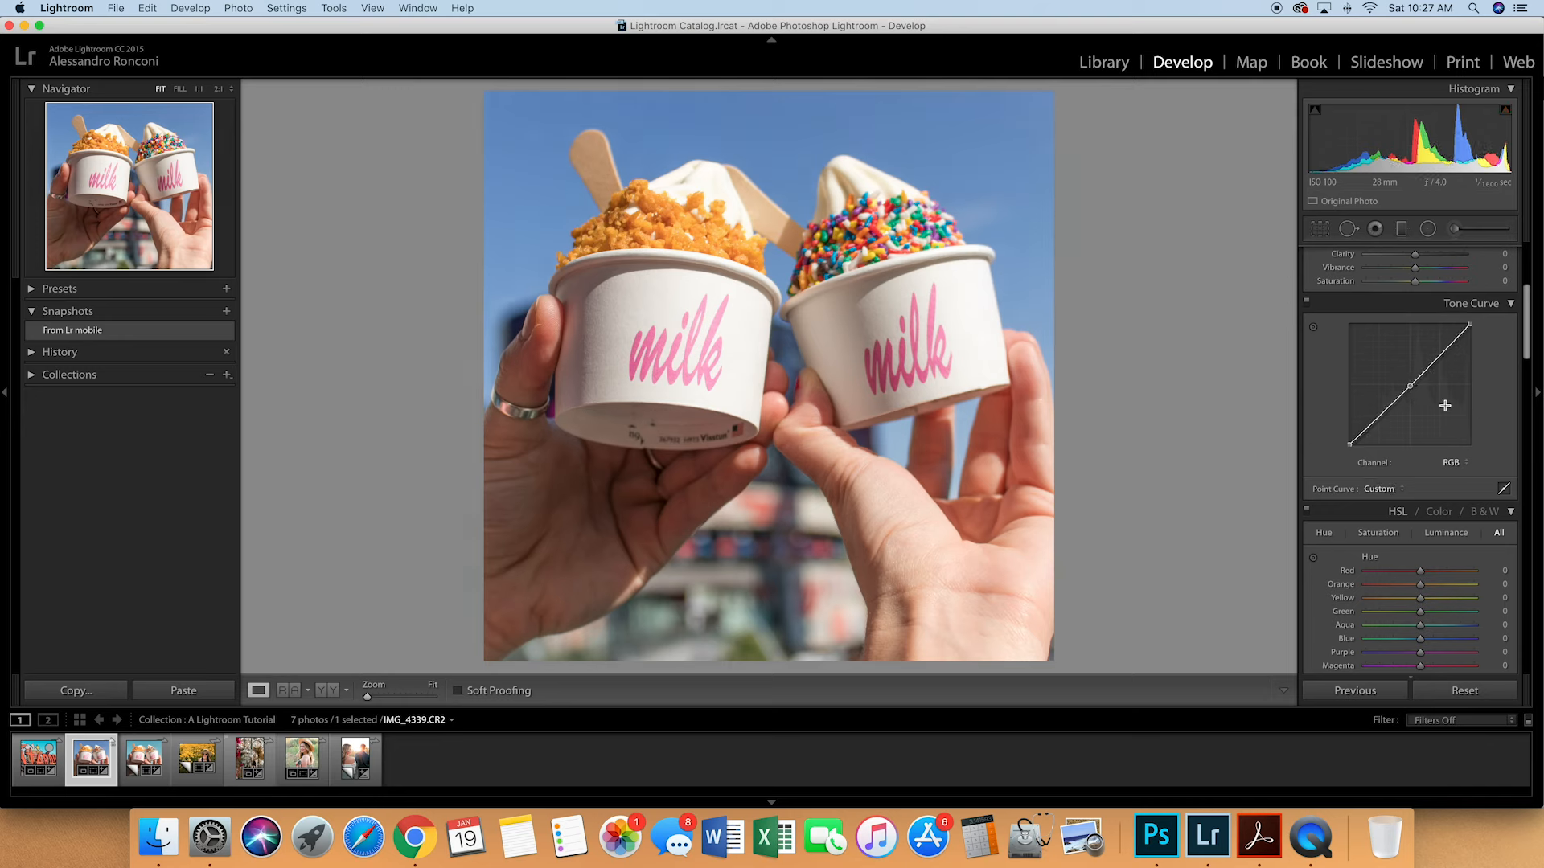
mouse_move(1410, 385)
left_mouse_down()
mouse_move(1410, 353)
mouse_move(1412, 412)
mouse_move(1409, 381)
left_mouse_up()
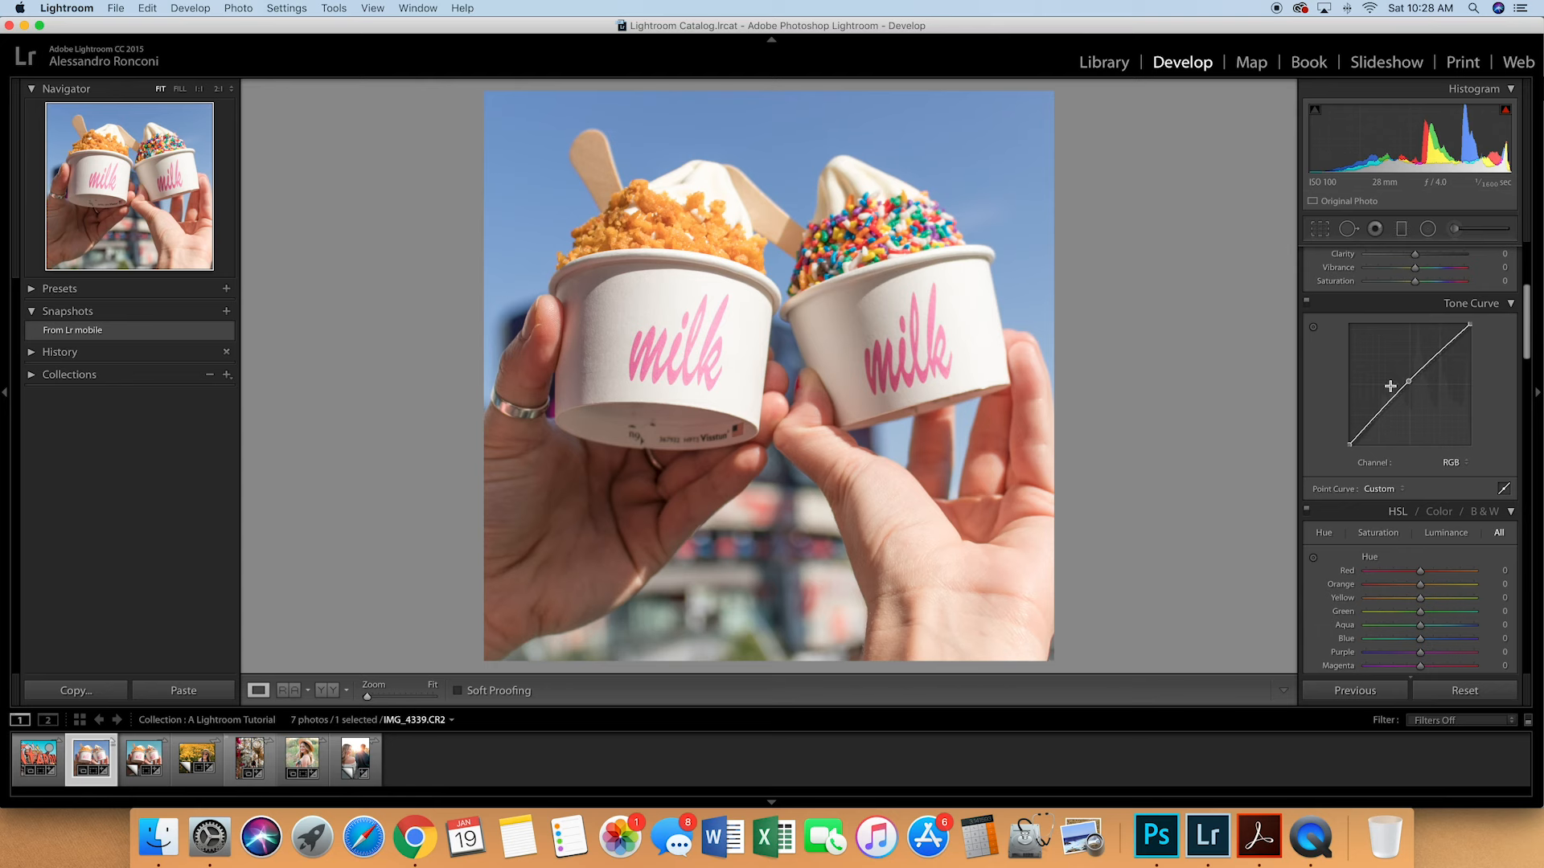
left_click(1306, 304)
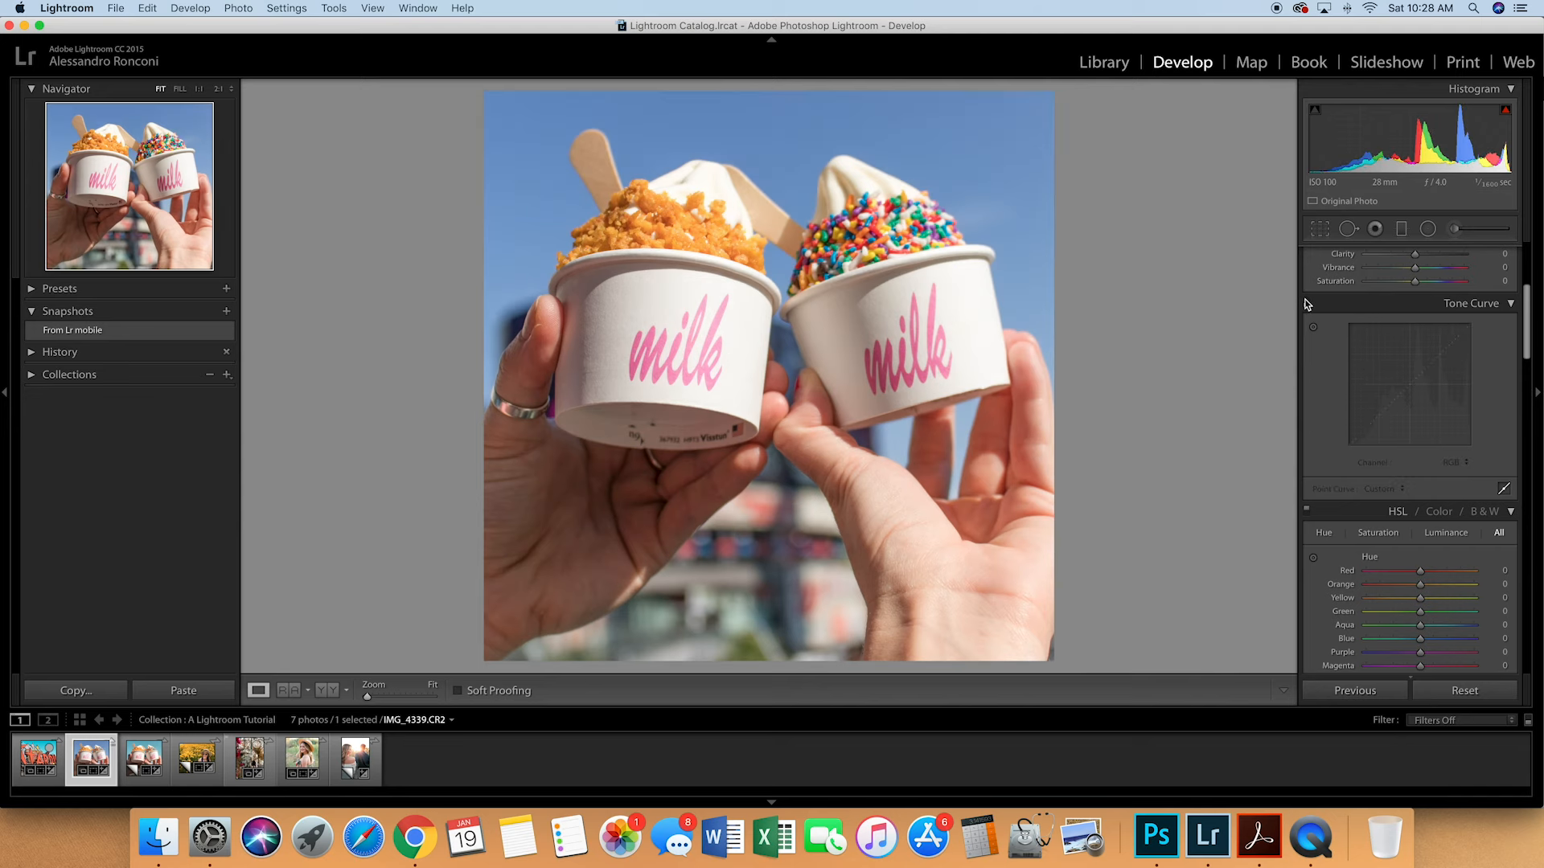
left_click(1308, 305)
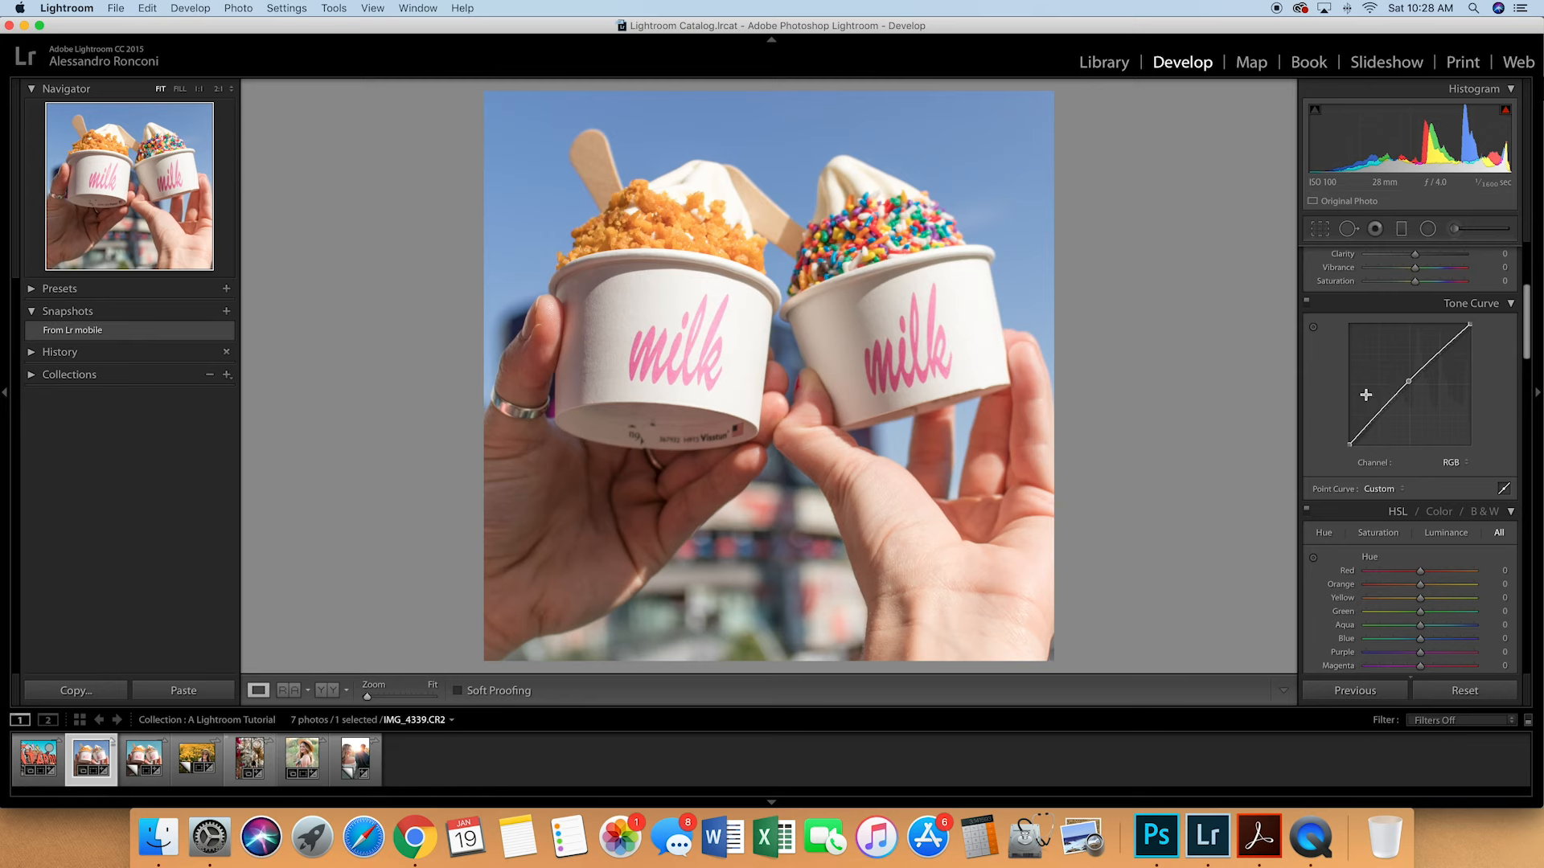
- Shift the sky's color by setting the Blue hue to −33 and the Blue luminance to +31 in the HSL adjustments
scroll(1335, 442, "down", 5)
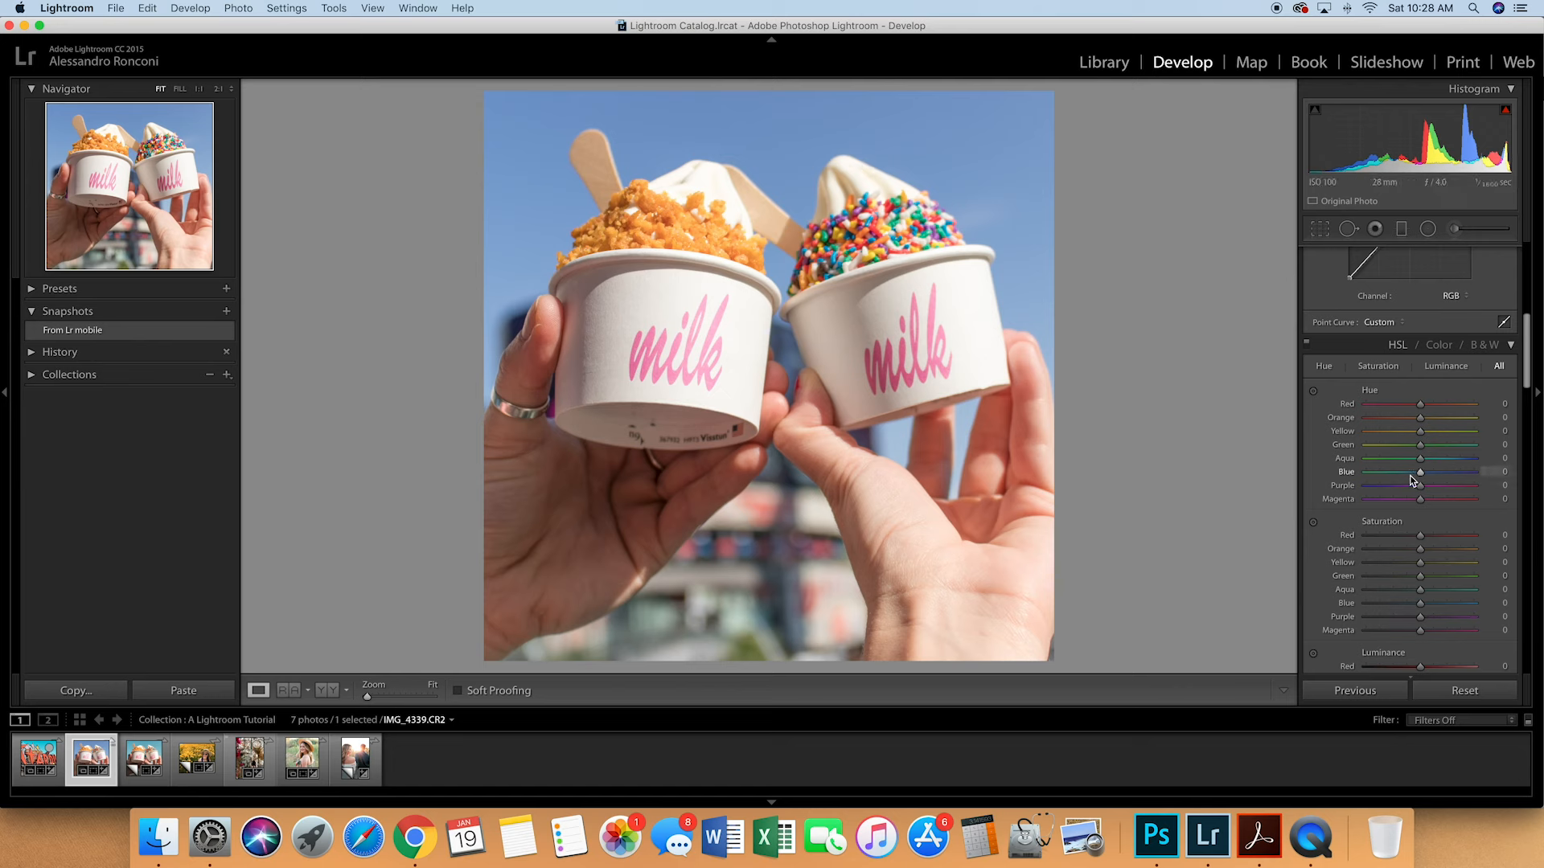
left_click_drag(1405, 474, 1403, 476)
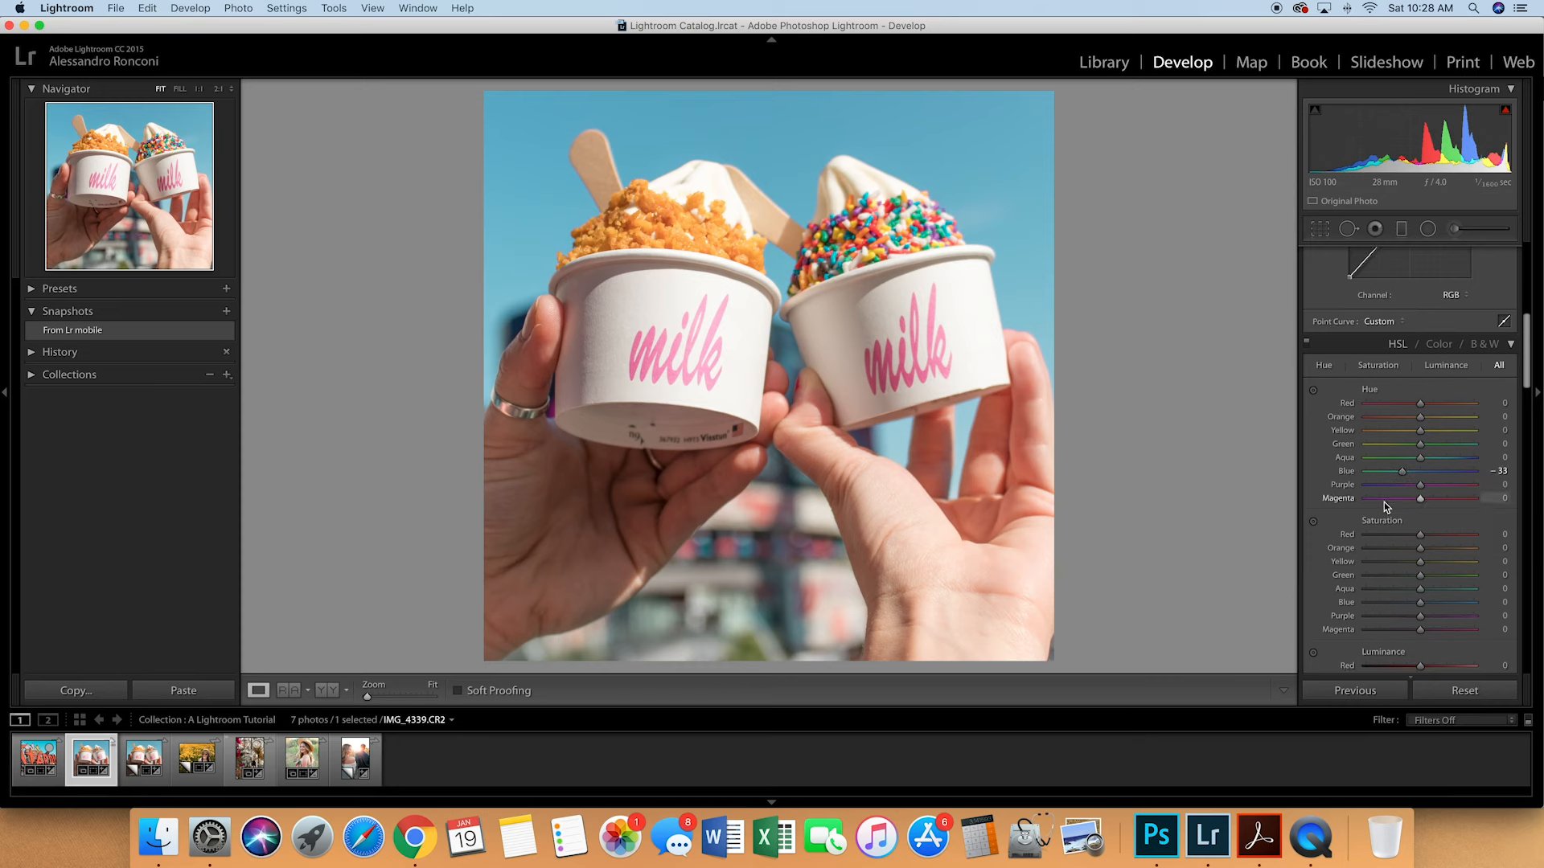
scroll(1383, 502, "down", 4)
scroll(1383, 501, "down", 3)
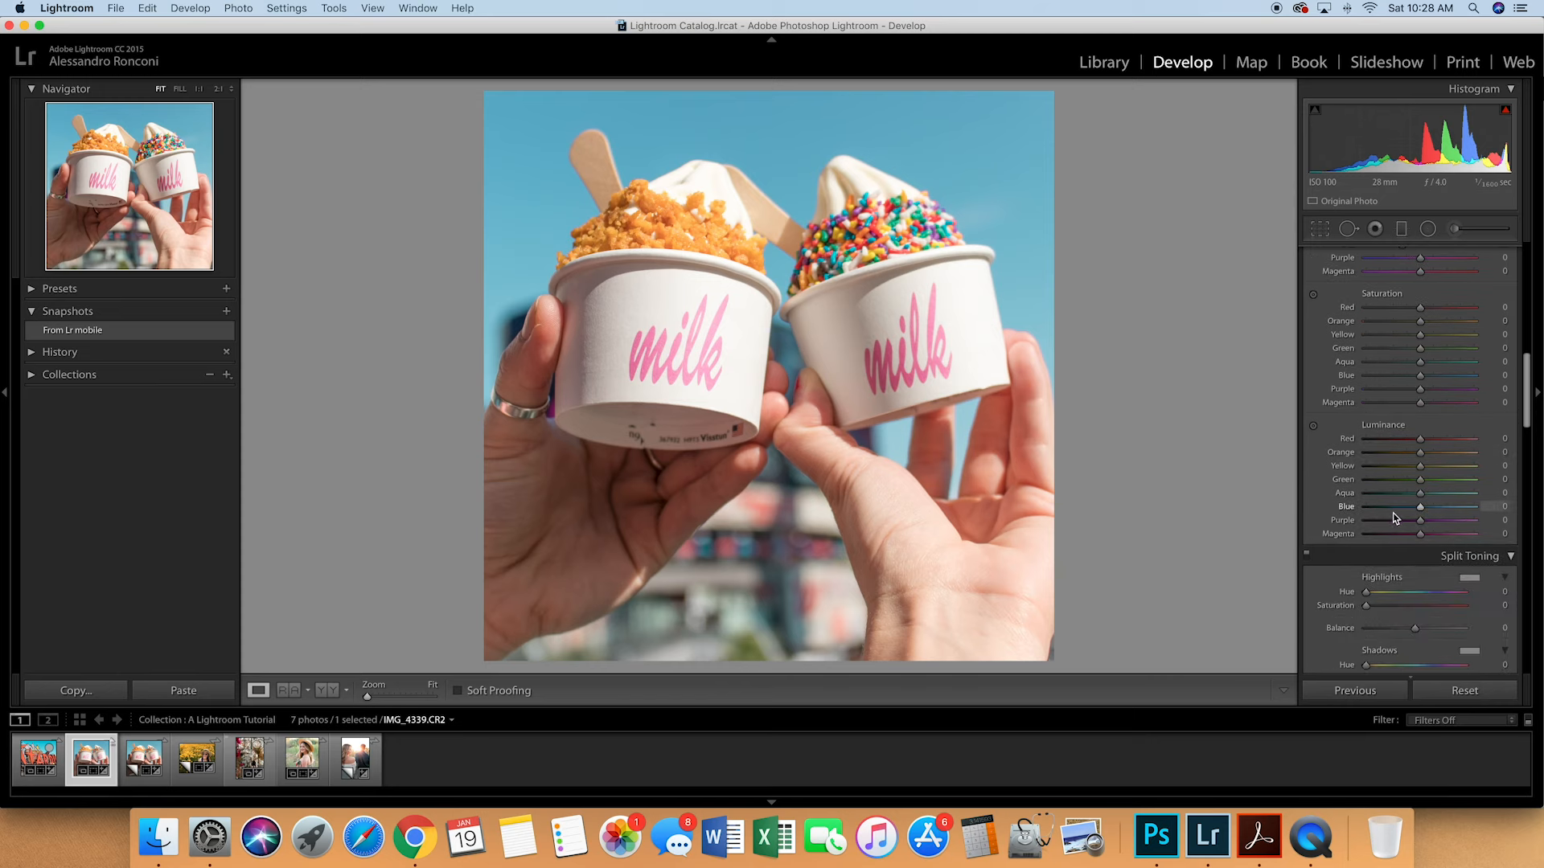
mouse_move(1422, 508)
left_mouse_down()
mouse_move(1435, 510)
mouse_move(1409, 512)
mouse_move(1439, 510)
left_mouse_up()
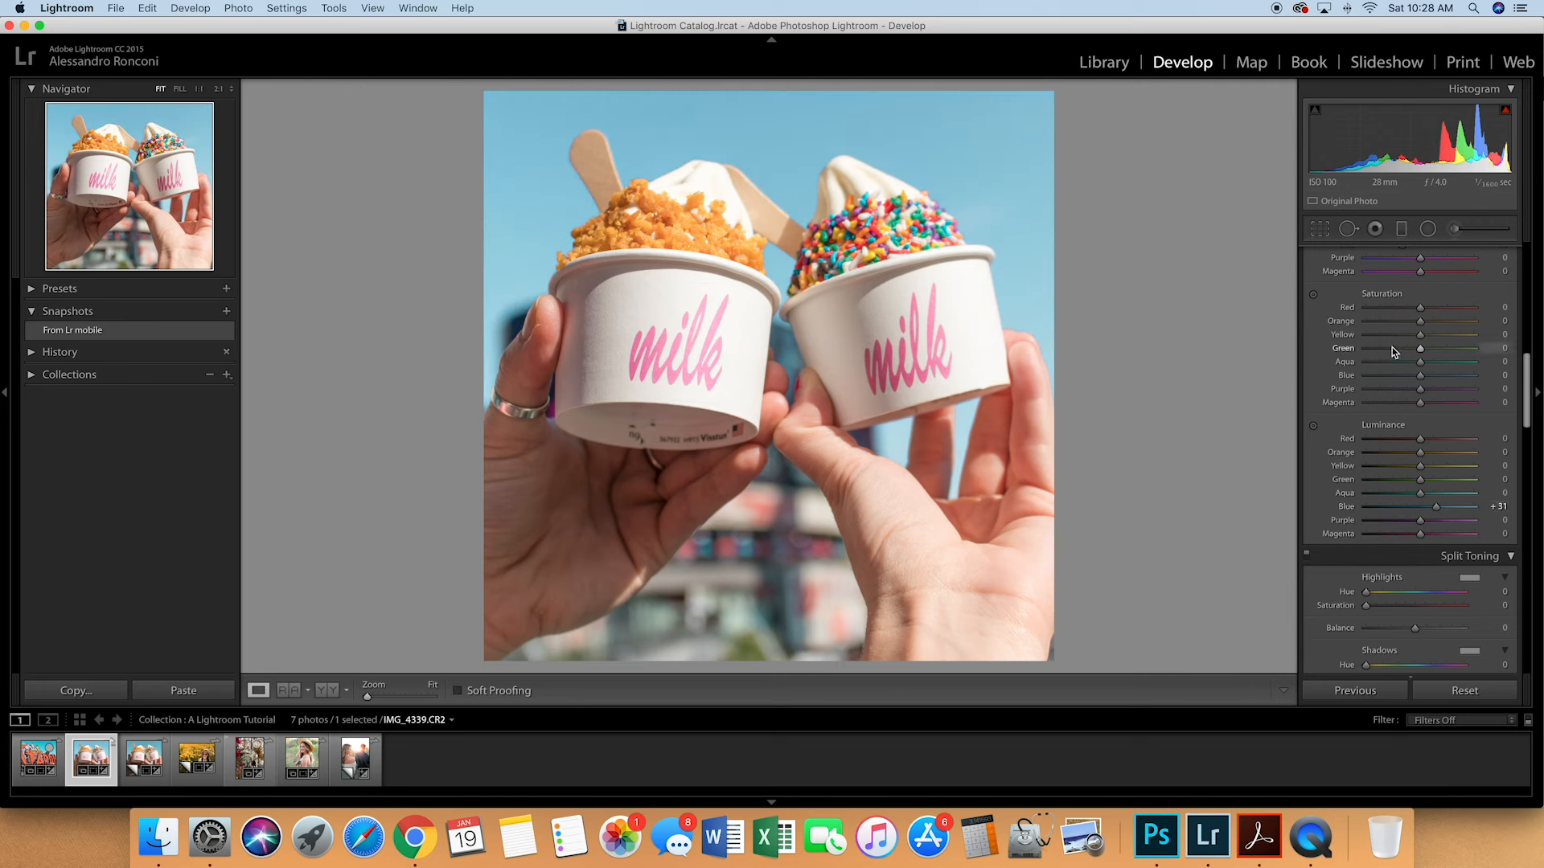
scroll(1397, 343, "up", 6)
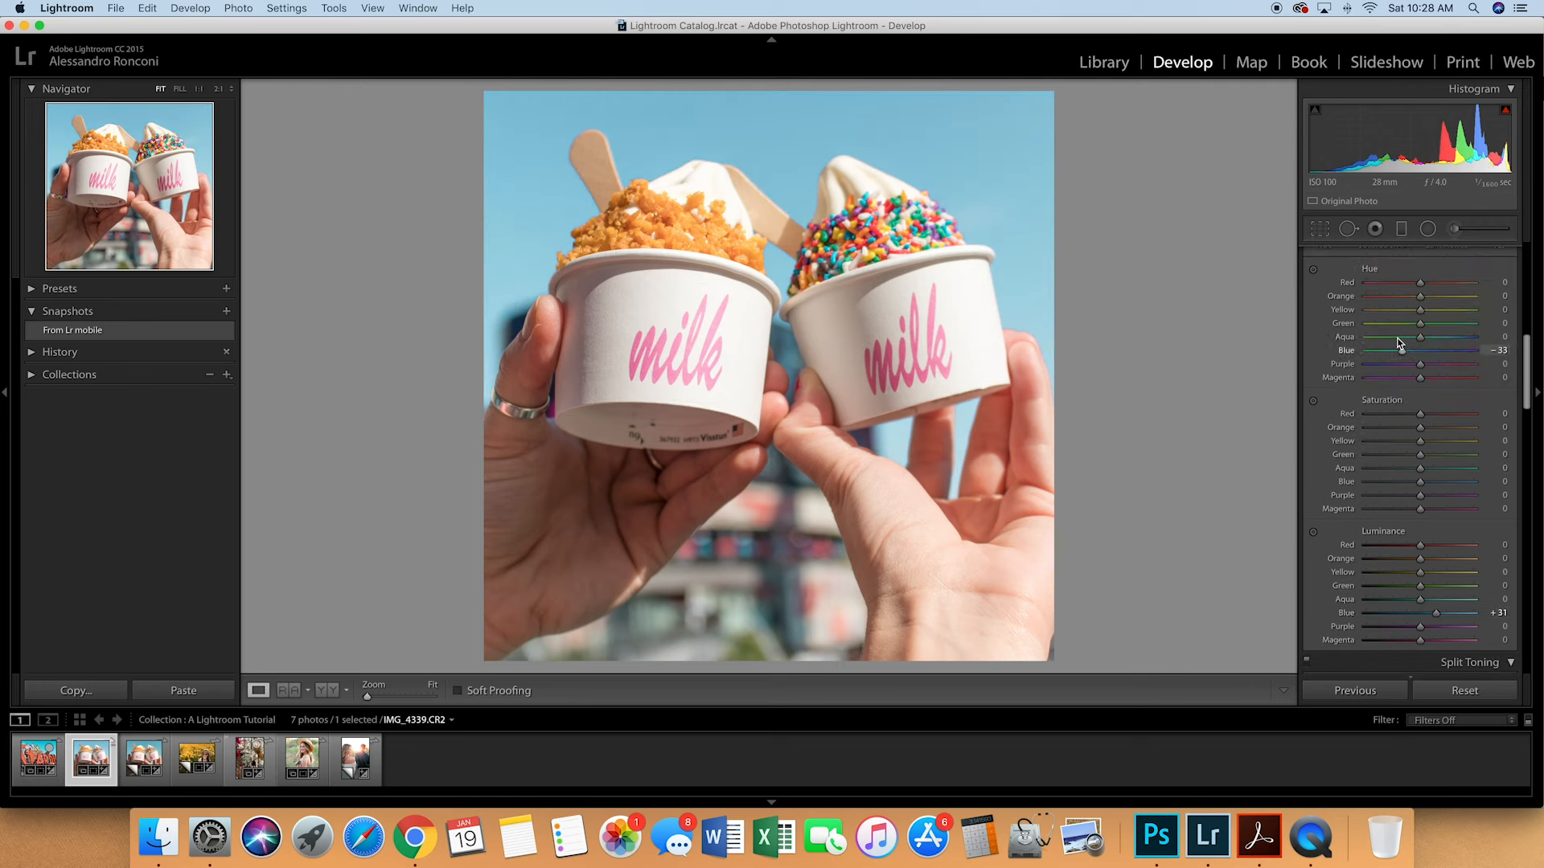
left_click_drag(1403, 429, 1397, 429)
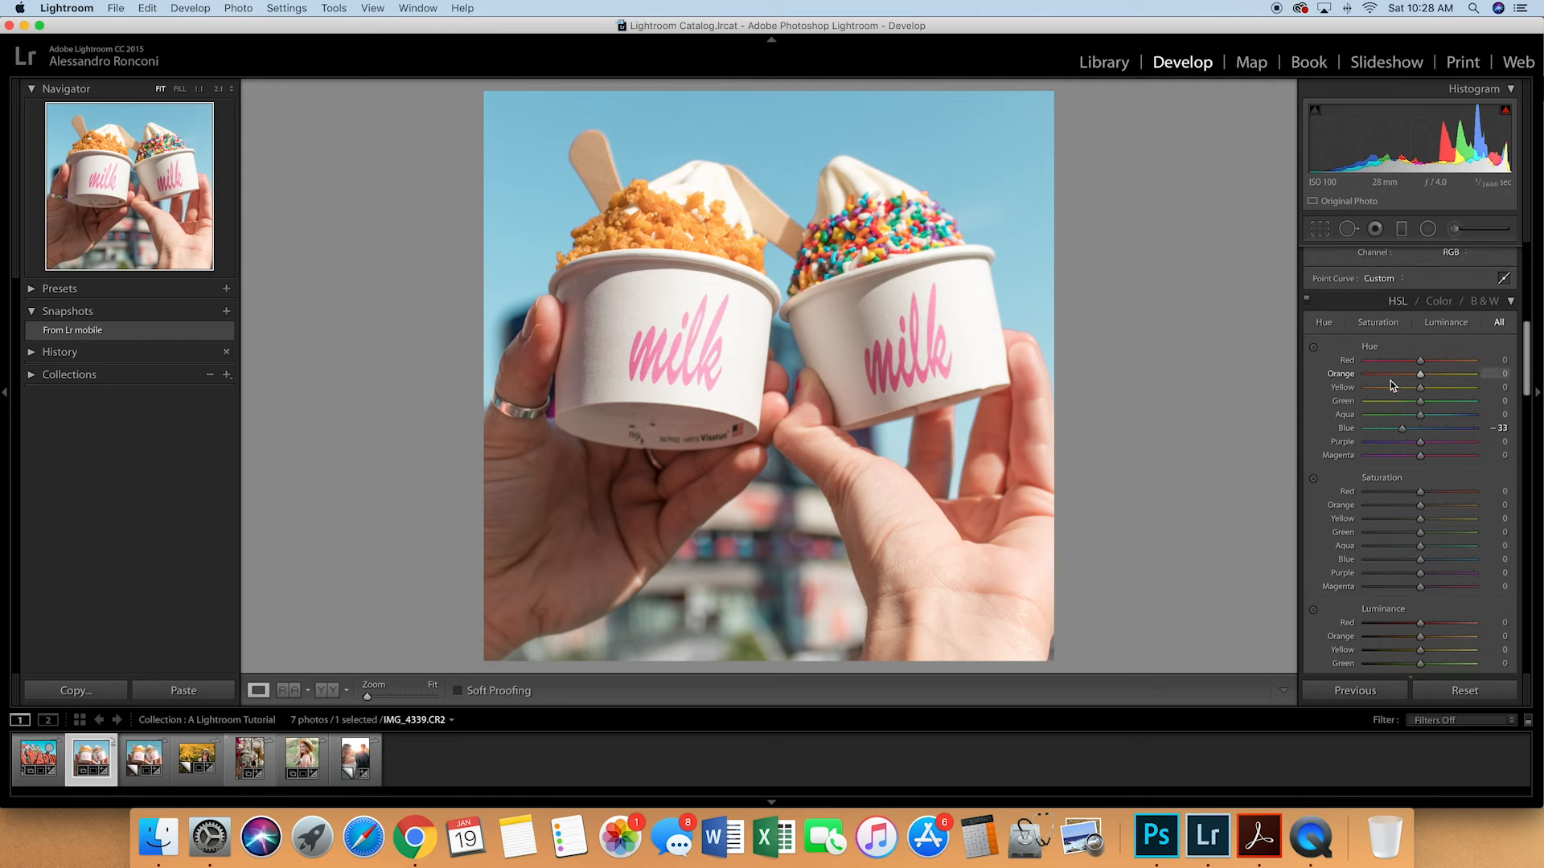